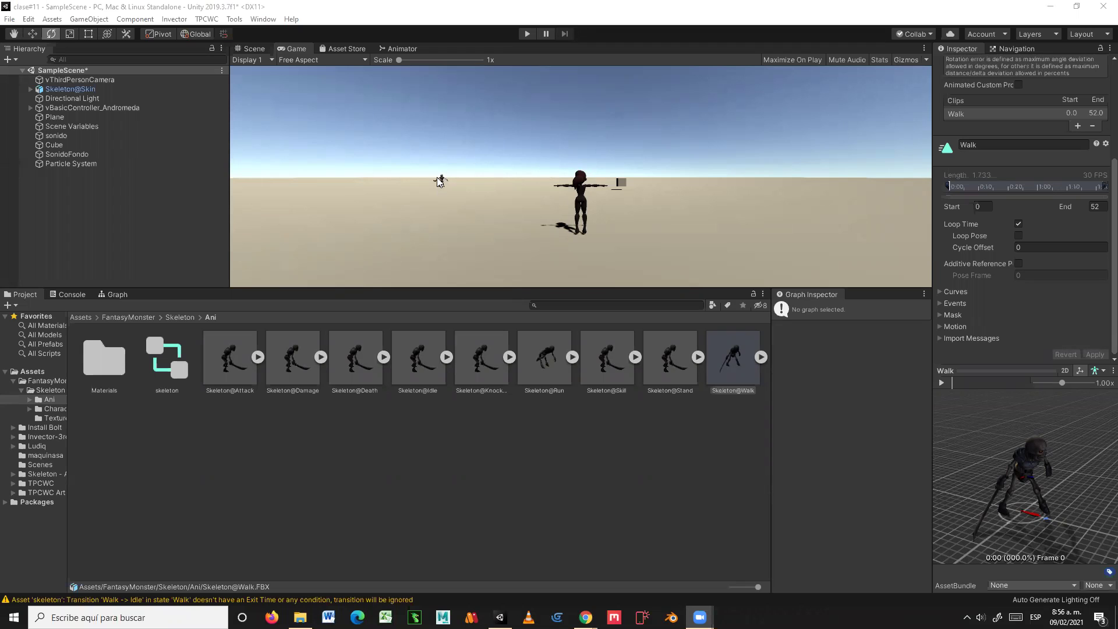
Step: Run the scene in play mode to check the walking skeleton beside the player character
{"action": "left_click", "coordinate": [528, 34]}
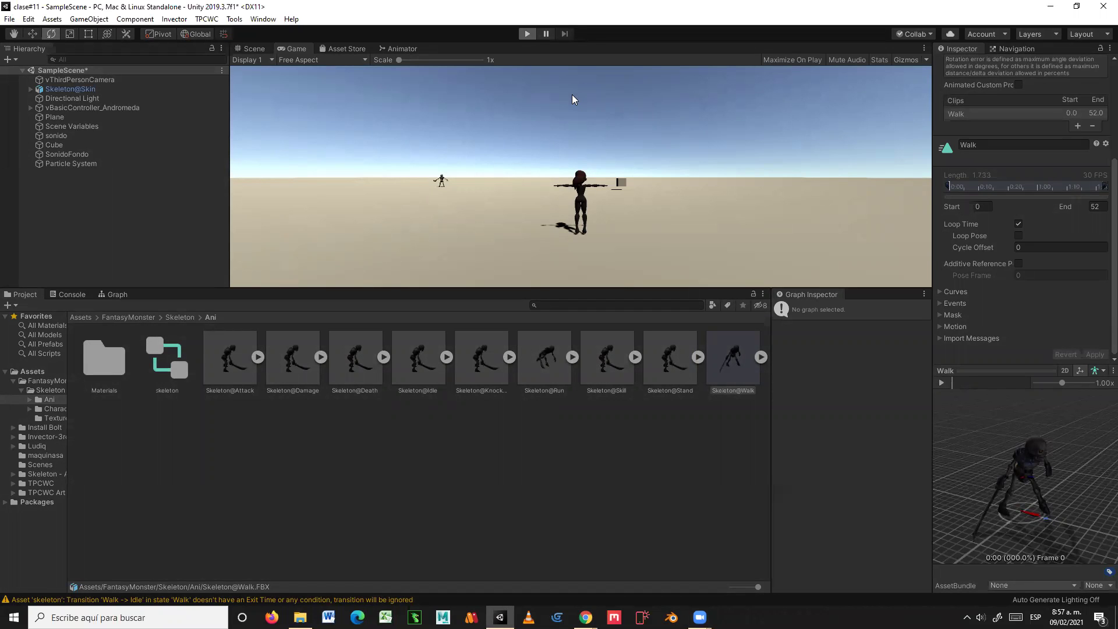
{"action": "left_click", "coordinate": [528, 34]}
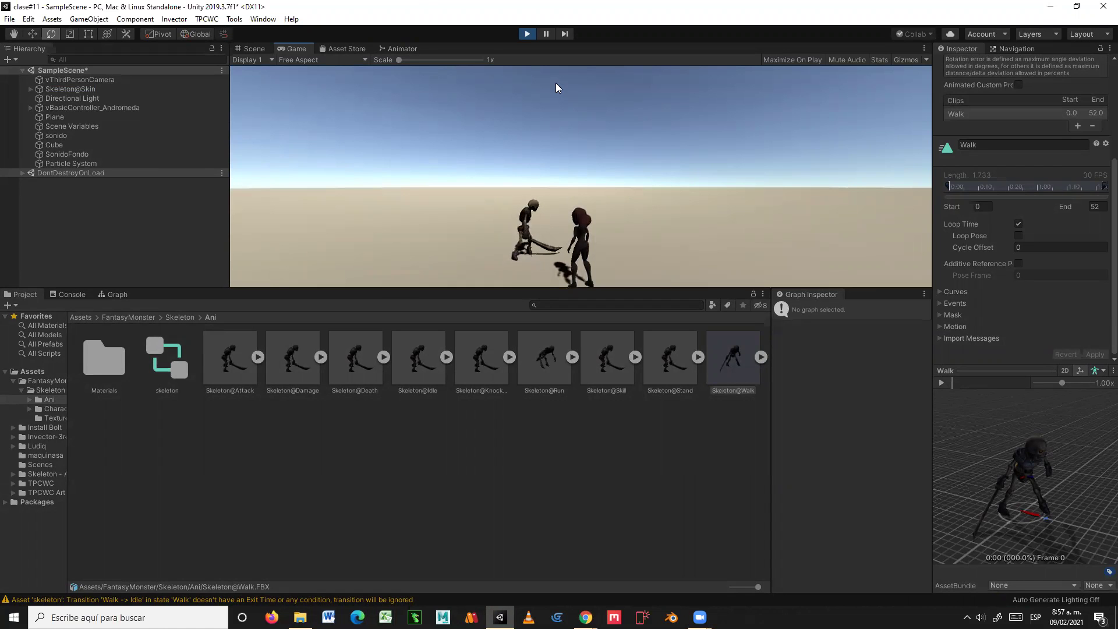
Step: Look through the FantasyMonster Skeleton asset folders, examining the Skeleton@Skin model's parts in Character and the animation files in Ani
{"action": "mouse_move", "coordinate": [91, 318]}
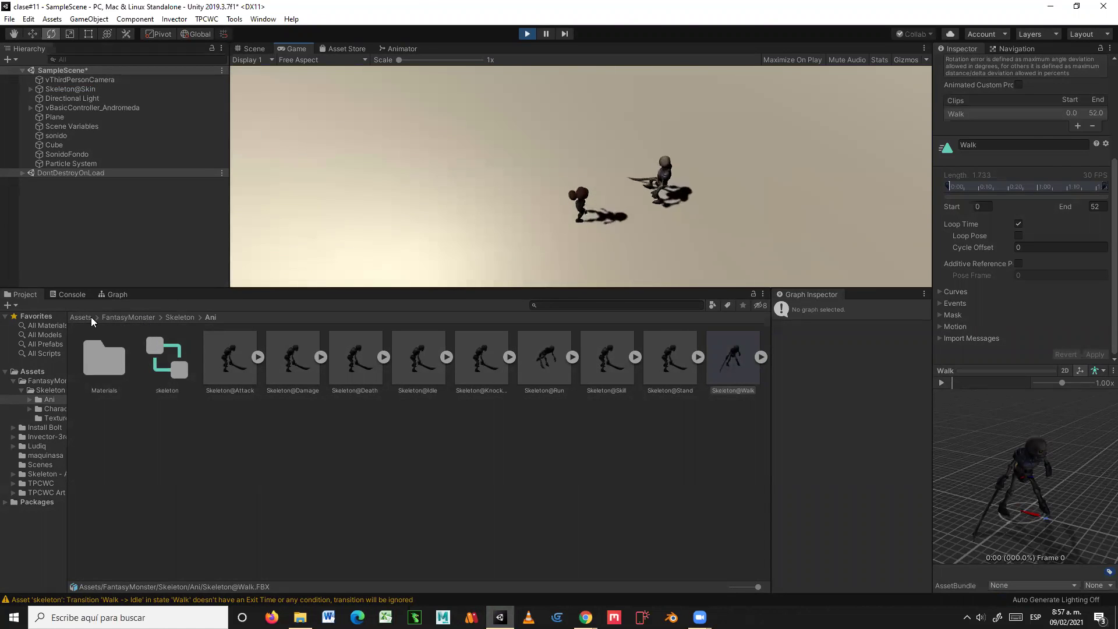
{"action": "left_click", "coordinate": [125, 318]}
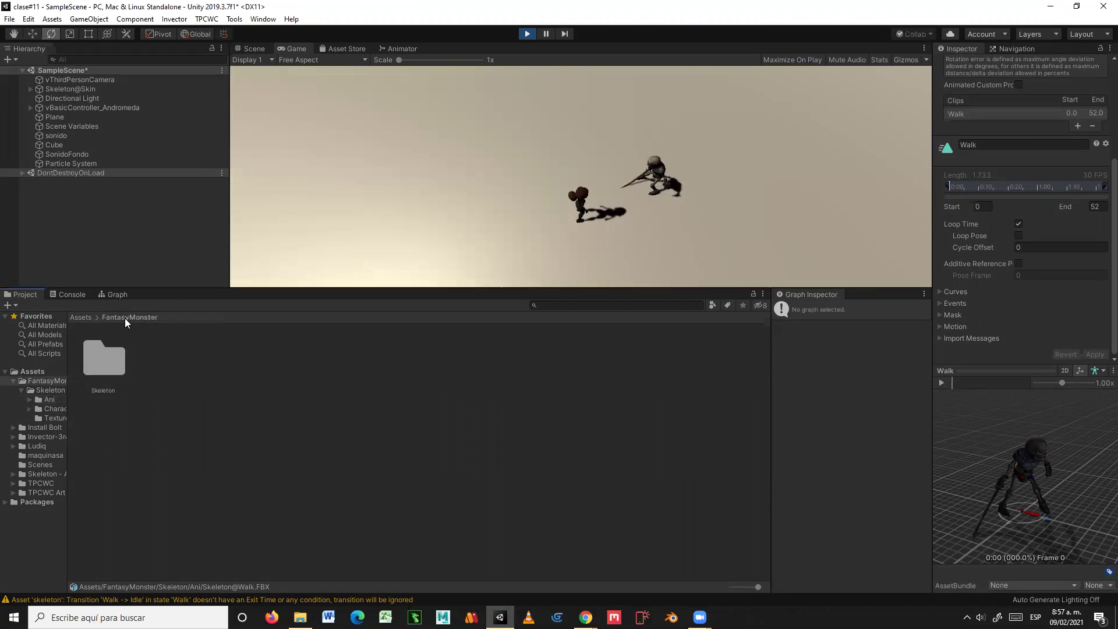
{"action": "left_click", "coordinate": [78, 317]}
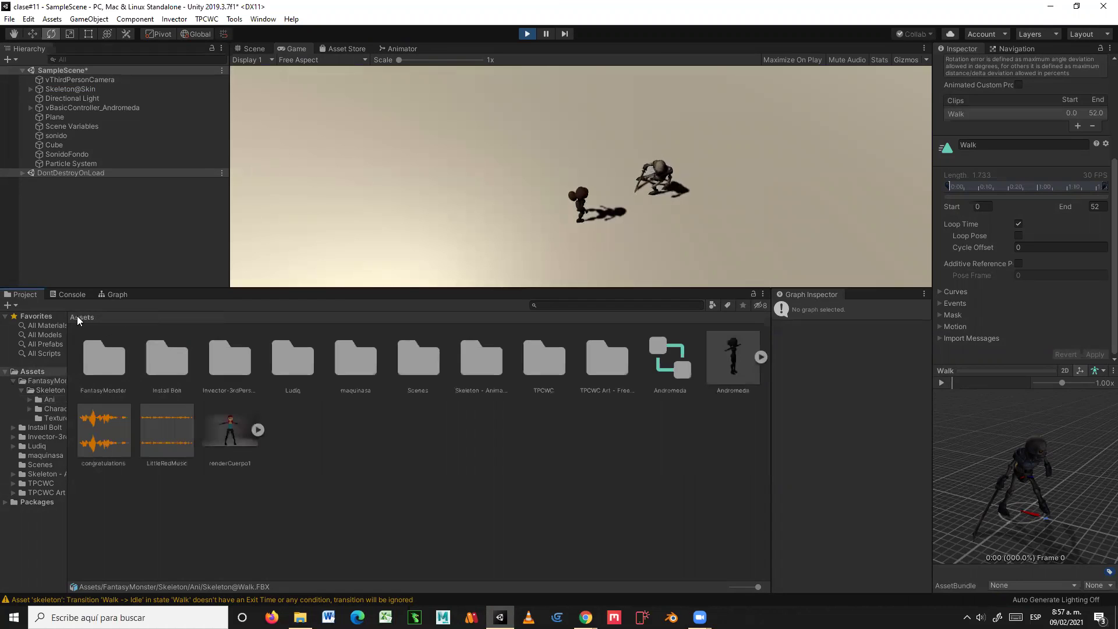
{"action": "double_click", "coordinate": [98, 369]}
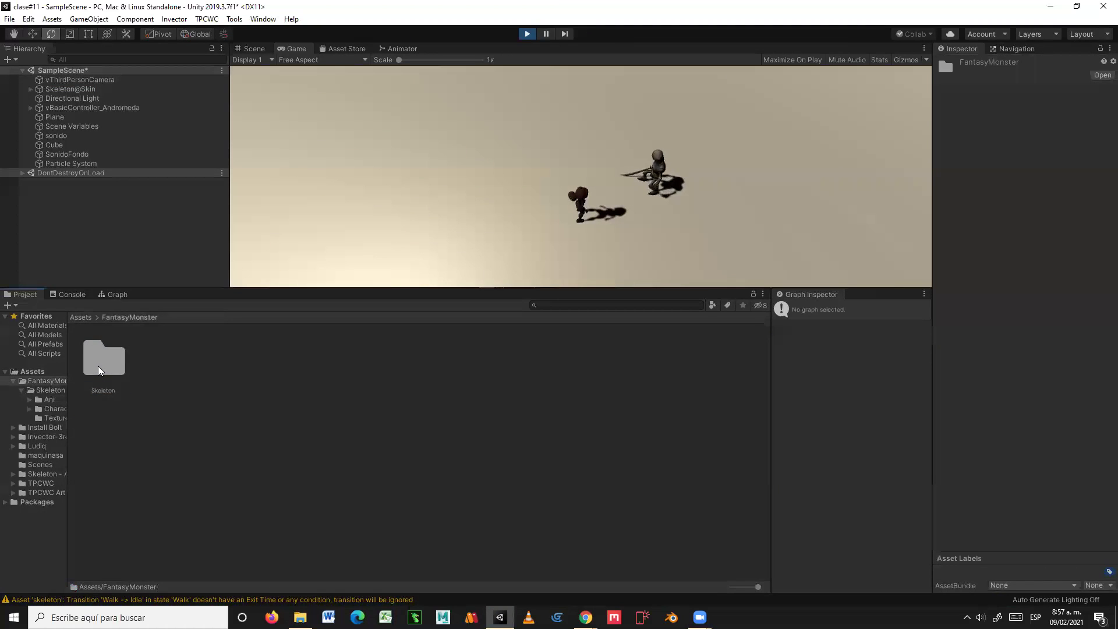
{"action": "double_click", "coordinate": [98, 370]}
{"action": "left_click", "coordinate": [164, 369]}
{"action": "double_click", "coordinate": [163, 369]}
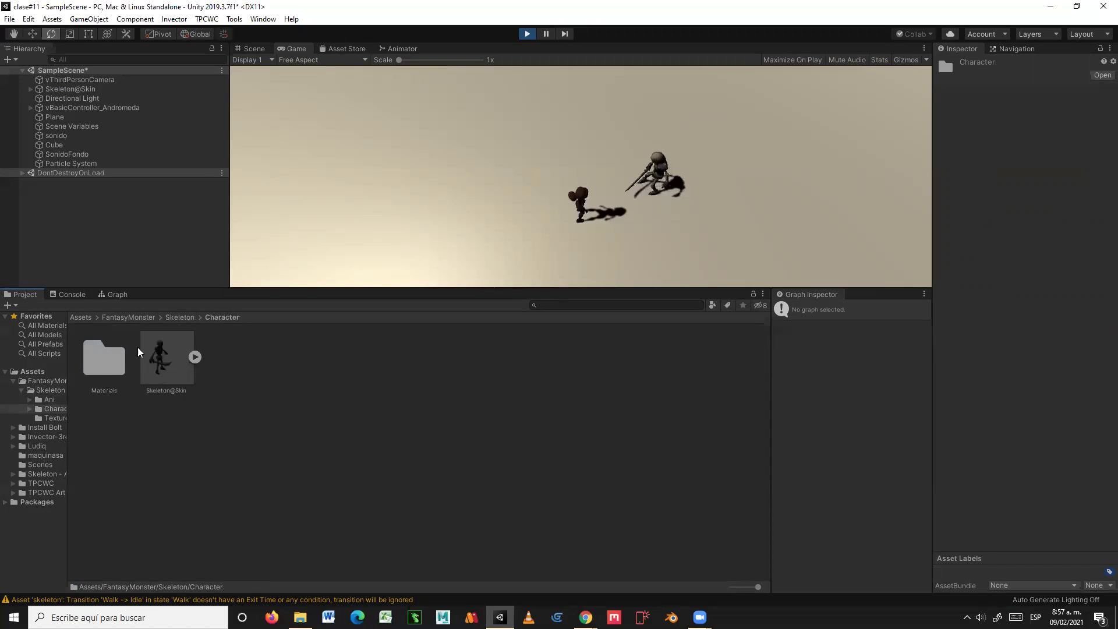
{"action": "left_click", "coordinate": [195, 358]}
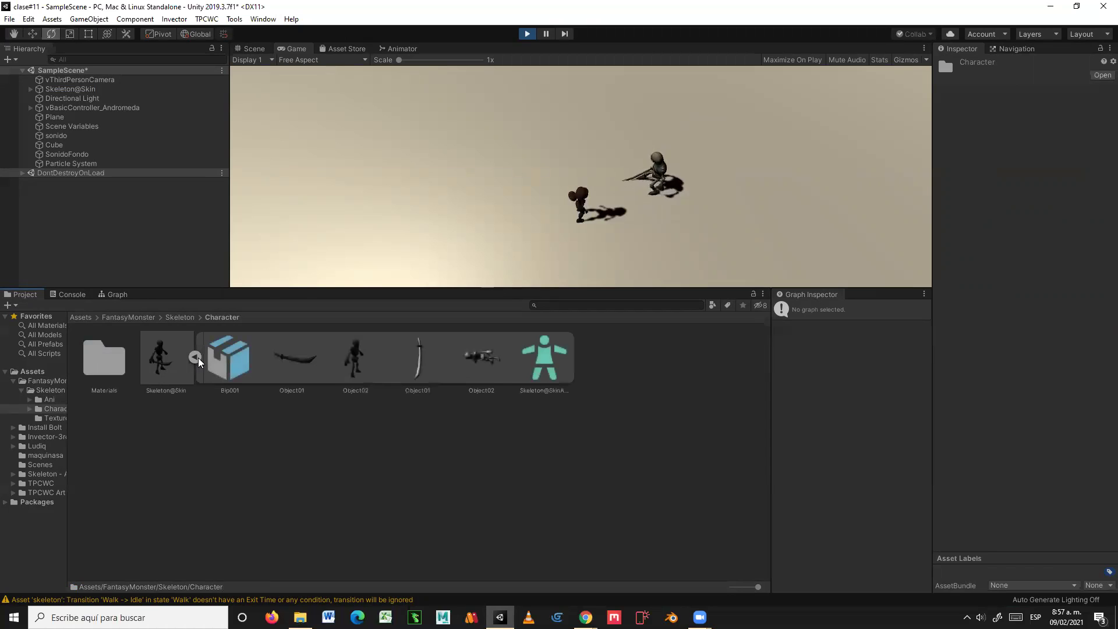
{"action": "key", "text": "BackSpace"}
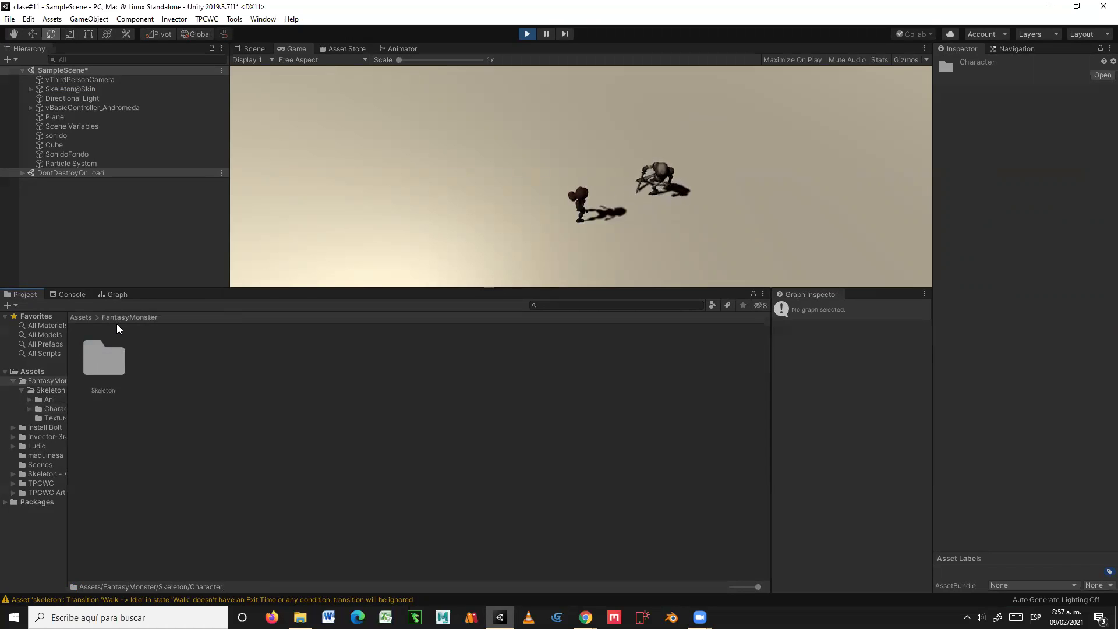
{"action": "double_click", "coordinate": [104, 366]}
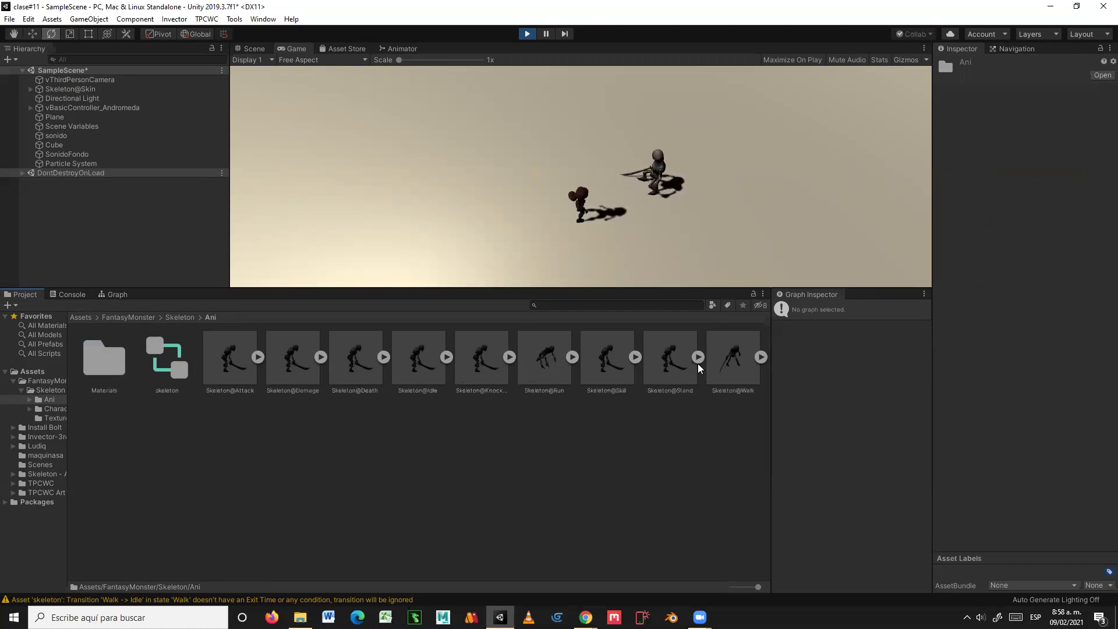
Step: Stop play mode and delete the Skeleton@Skin object from SampleScene
{"action": "left_click", "coordinate": [527, 33]}
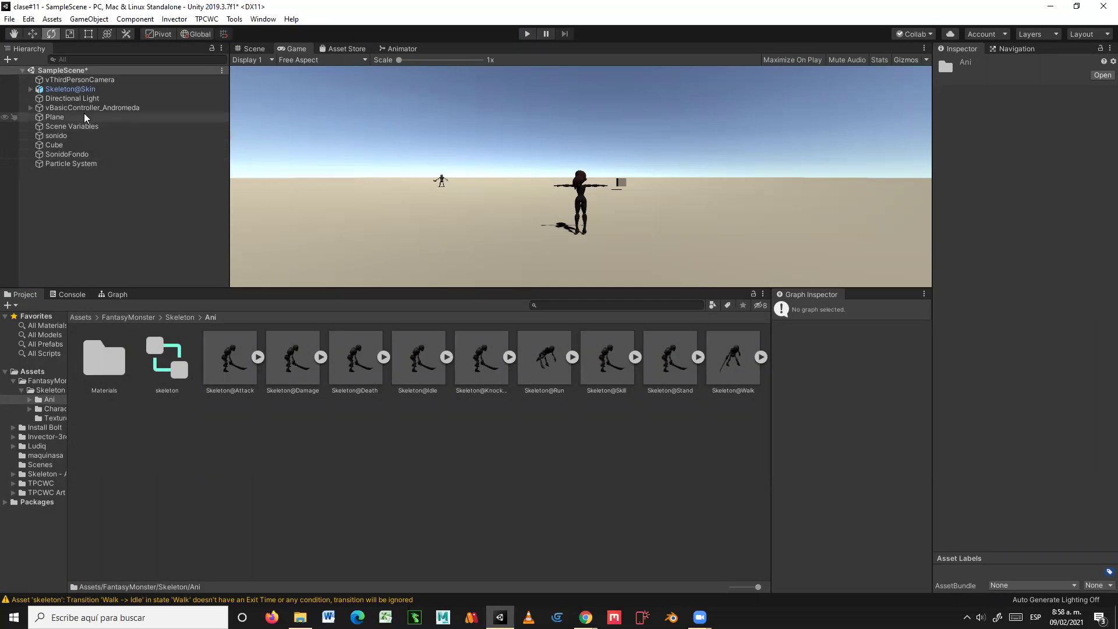
{"action": "left_click", "coordinate": [71, 90]}
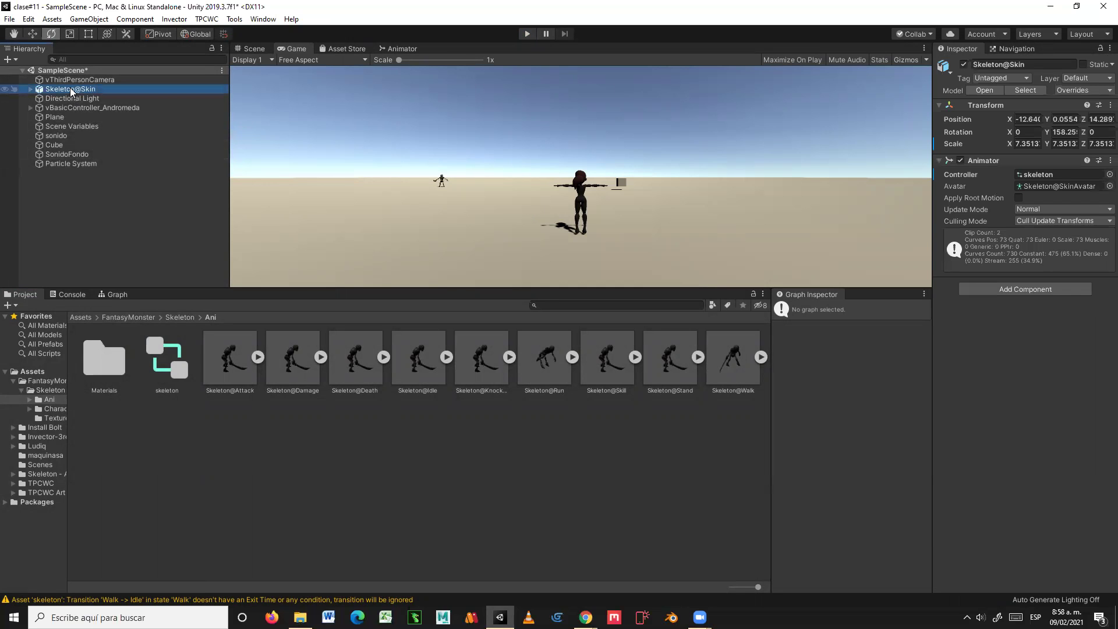
{"action": "right_click", "coordinate": [71, 91]}
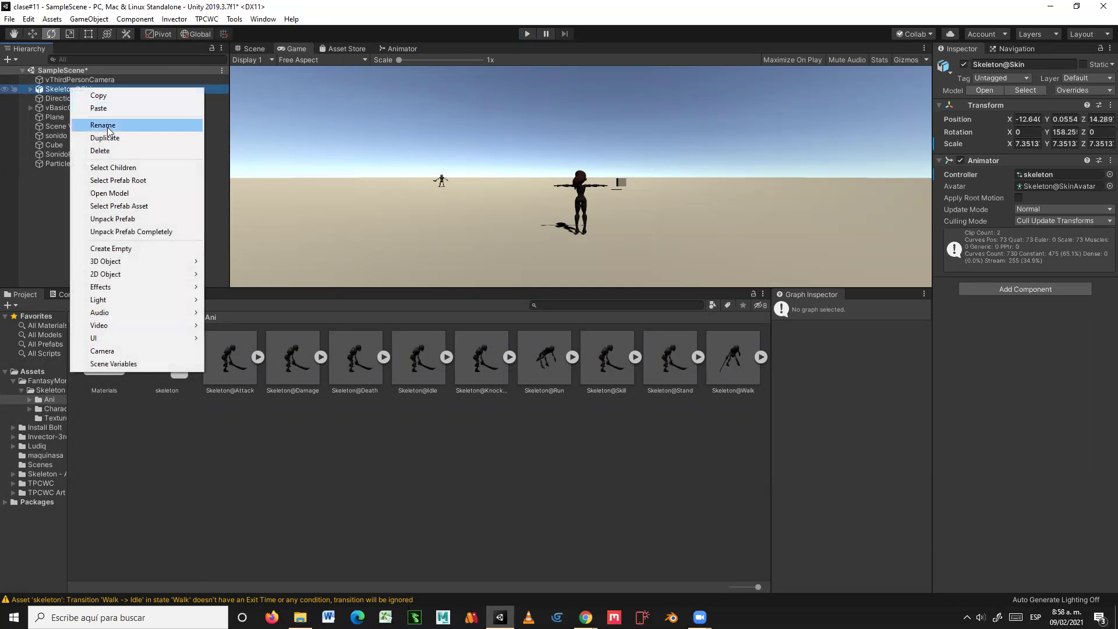
{"action": "left_click", "coordinate": [104, 150]}
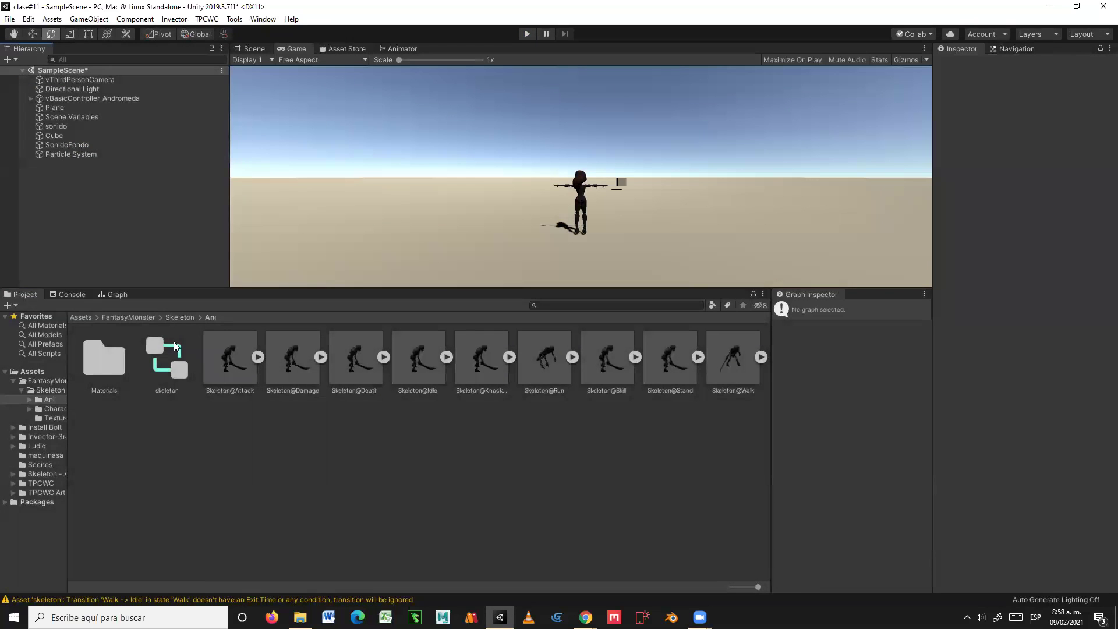
Step: Place the Skeleton@Skin model from the FantasyMonster/Skeleton/Character folder on the plane in the scene, near the cube
{"action": "left_click", "coordinate": [182, 318]}
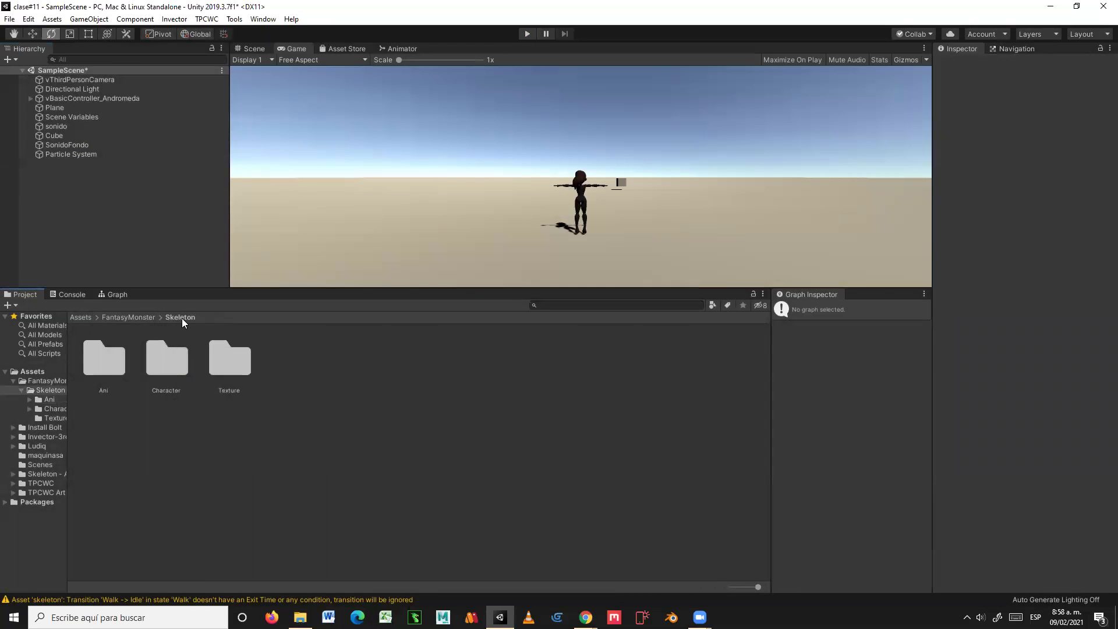
{"action": "double_click", "coordinate": [173, 365]}
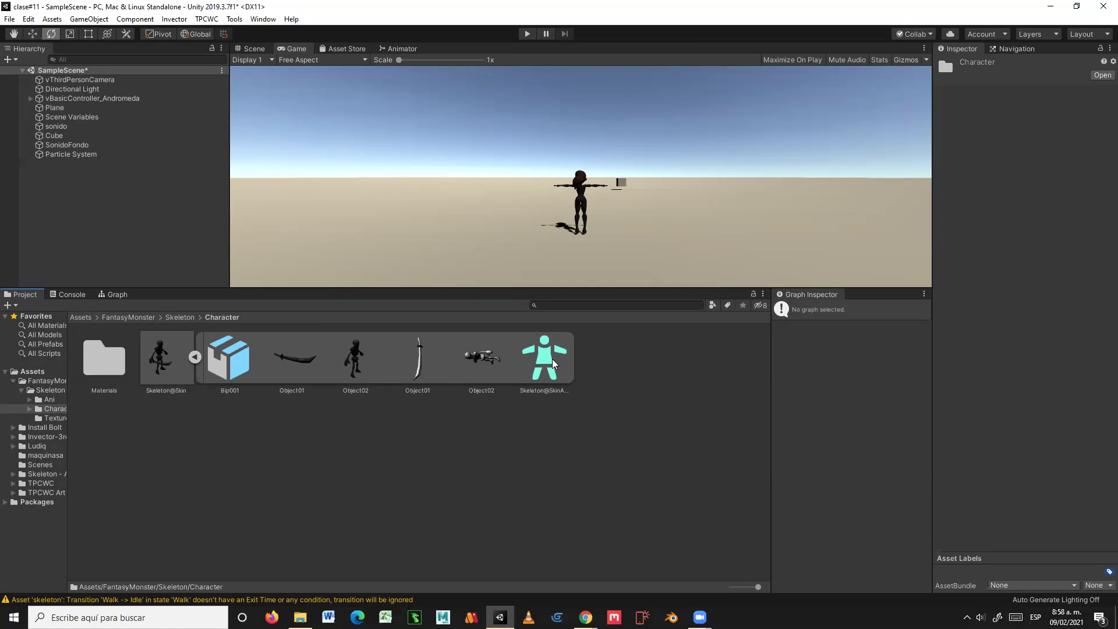
{"action": "left_click", "coordinate": [195, 359]}
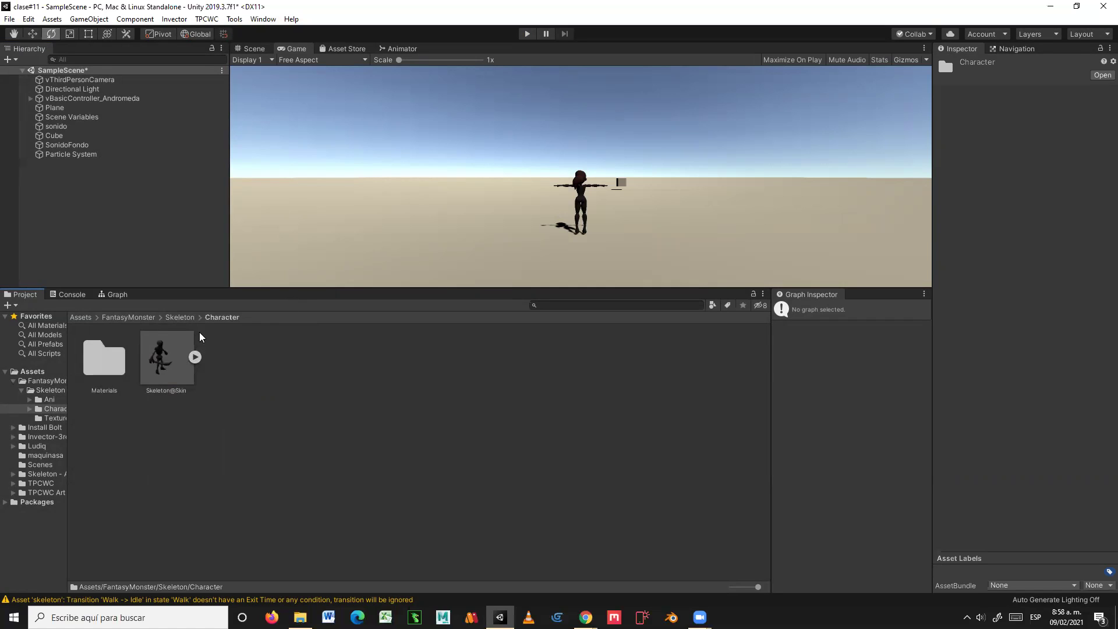
{"action": "left_click_drag", "start_coordinate": [157, 360], "coordinate": [504, 202]}
{"action": "left_click", "coordinate": [254, 49]}
{"action": "right_click_drag", "start_coordinate": [621, 167], "coordinate": [614, 182]}
{"action": "scroll", "coordinate": [614, 182], "scroll_direction": "down", "scroll_amount": 5}
{"action": "middle_click_drag", "start_coordinate": [614, 202], "coordinate": [515, 159]}
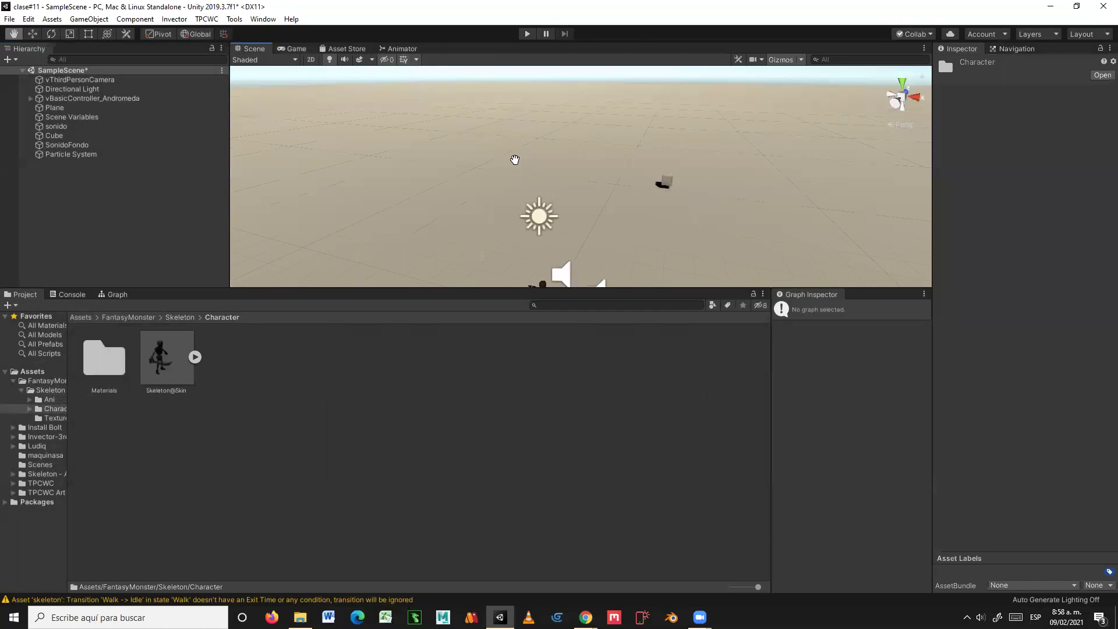
{"action": "left_click_drag", "start_coordinate": [708, 175], "coordinate": [646, 165], "text": "alt"}
{"action": "middle_click_drag", "start_coordinate": [646, 164], "coordinate": [619, 219]}
{"action": "key", "text": "e"}
{"action": "left_click_drag", "start_coordinate": [161, 369], "coordinate": [630, 129]}
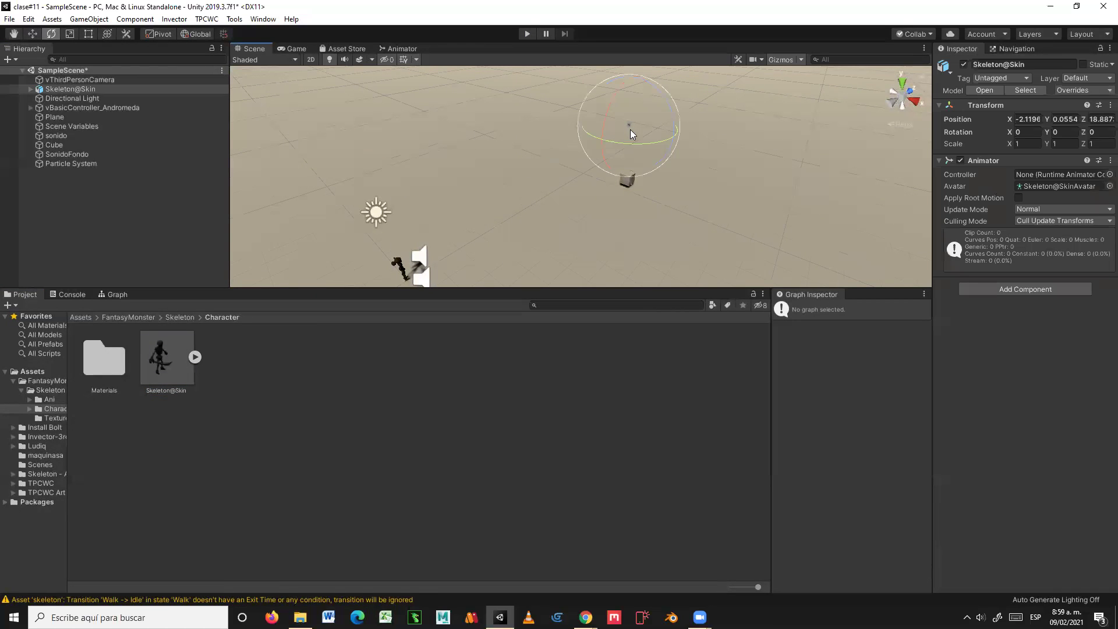
Step: Scale Skeleton@Skin uniformly to about 7.45 and move it across the plane to about X 2.15, Z 22.26
{"action": "key", "text": "r"}
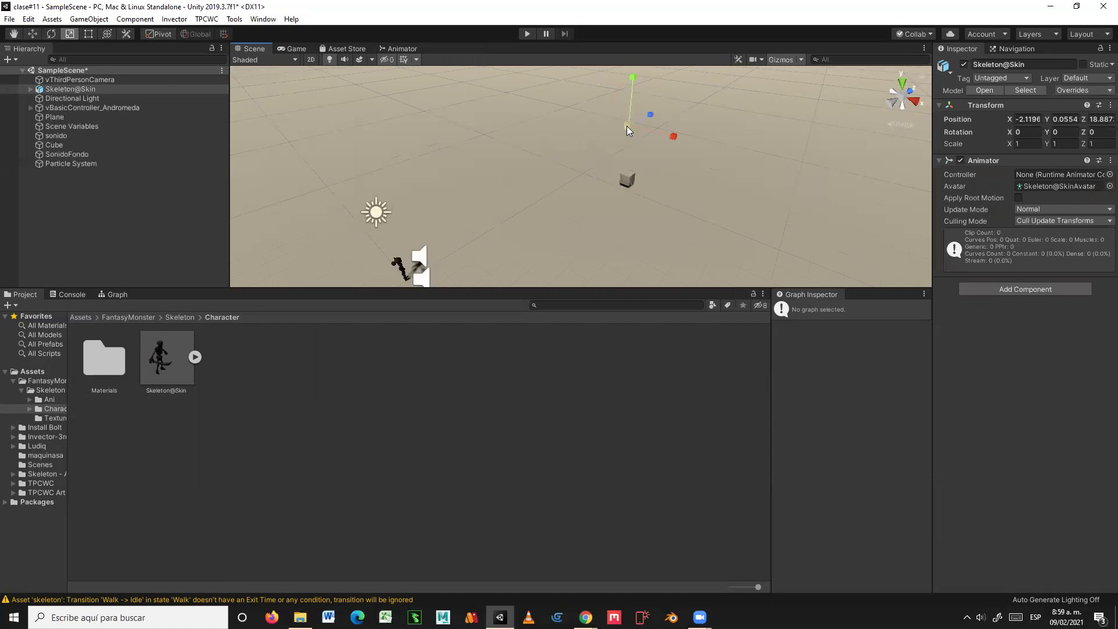
{"action": "mouse_move", "coordinate": [633, 124]}
{"action": "left_mouse_down"}
{"action": "mouse_move", "coordinate": [725, 71]}
{"action": "mouse_move", "coordinate": [633, 124]}
{"action": "mouse_move", "coordinate": [692, 103]}
{"action": "mouse_move", "coordinate": [636, 128]}
{"action": "left_mouse_up"}
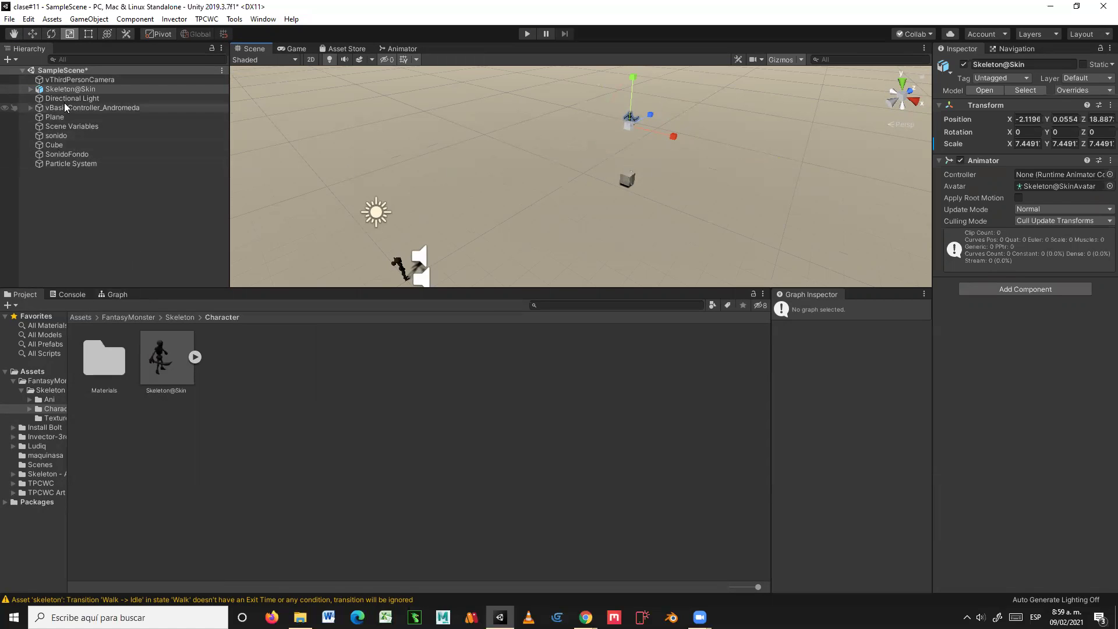
{"action": "left_click", "coordinate": [32, 34]}
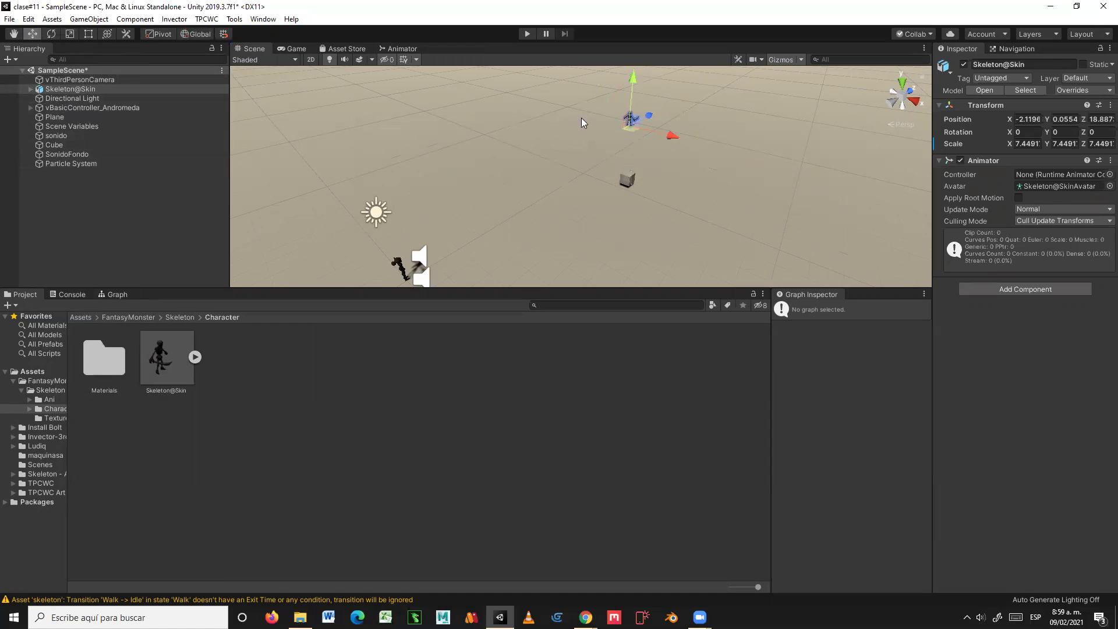
{"action": "left_click_drag", "start_coordinate": [633, 129], "coordinate": [388, 301]}
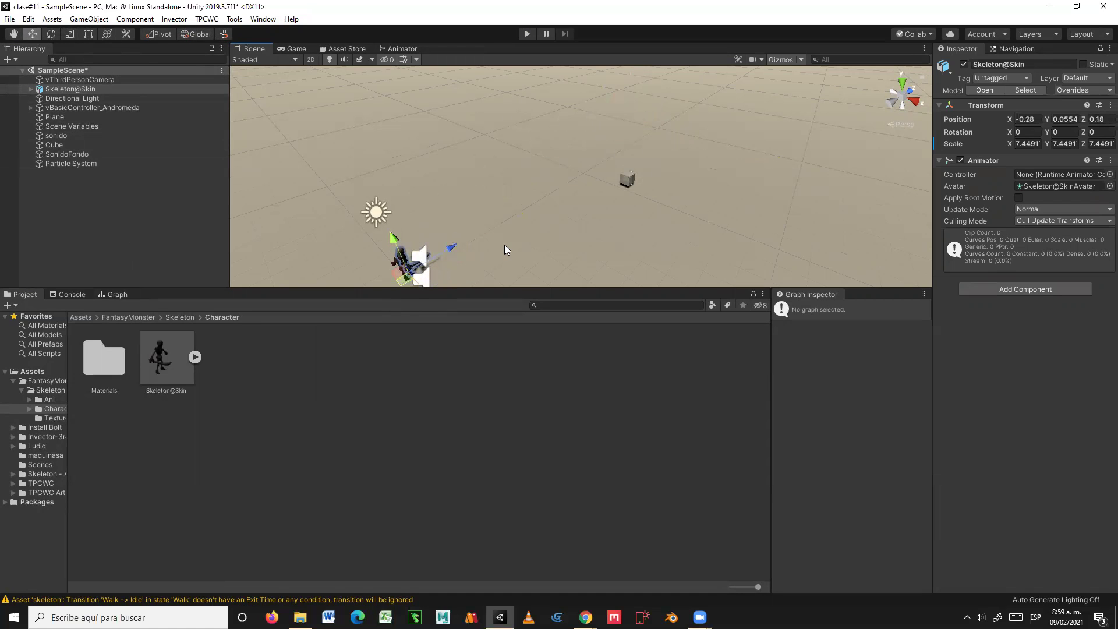
{"action": "key", "text": "f"}
{"action": "key", "text": "q"}
{"action": "left_click_drag", "start_coordinate": [623, 224], "coordinate": [821, 116], "text": "alt"}
{"action": "key", "text": "f"}
Step: Rotate Skeleton@Skin about its Y axis to about 188.65 degrees
{"action": "key", "text": "e"}
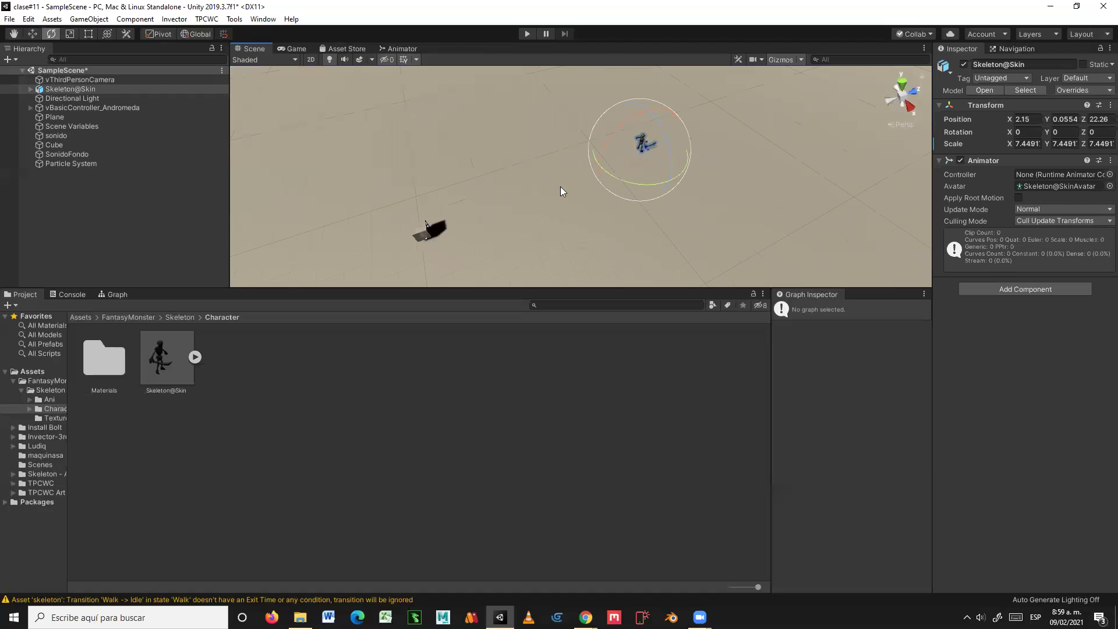
{"action": "left_click_drag", "start_coordinate": [657, 180], "coordinate": [553, 167]}
{"action": "left_click_drag", "start_coordinate": [683, 178], "coordinate": [580, 187]}
Step: Delete the Walk and Idle states from the skeleton animator controller's Base Layer
{"action": "left_click", "coordinate": [401, 48]}
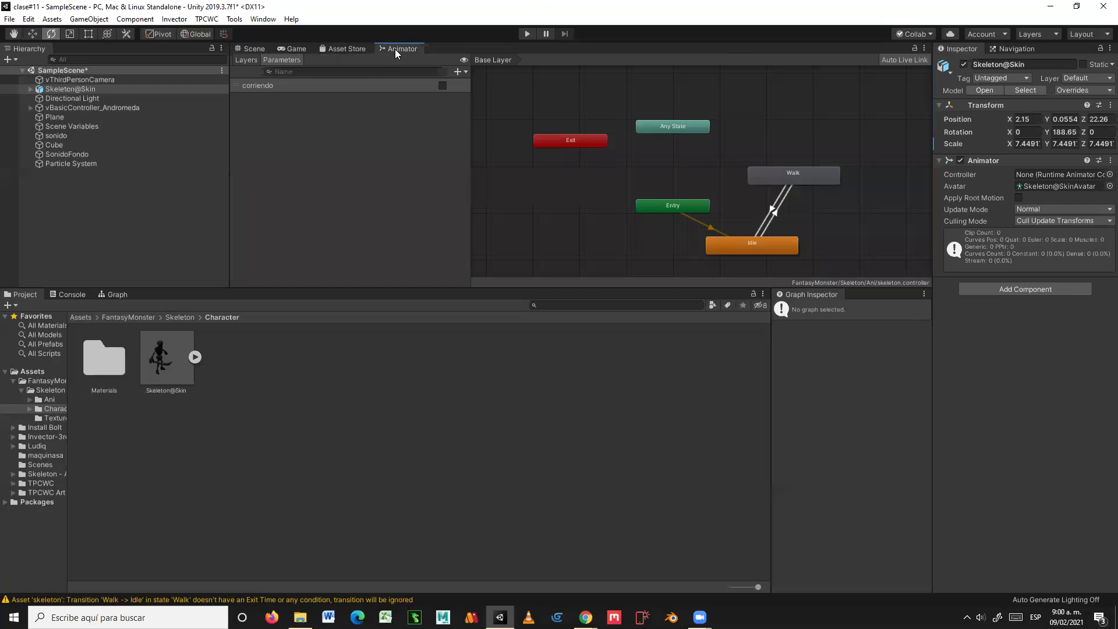
{"action": "left_click", "coordinate": [804, 177]}
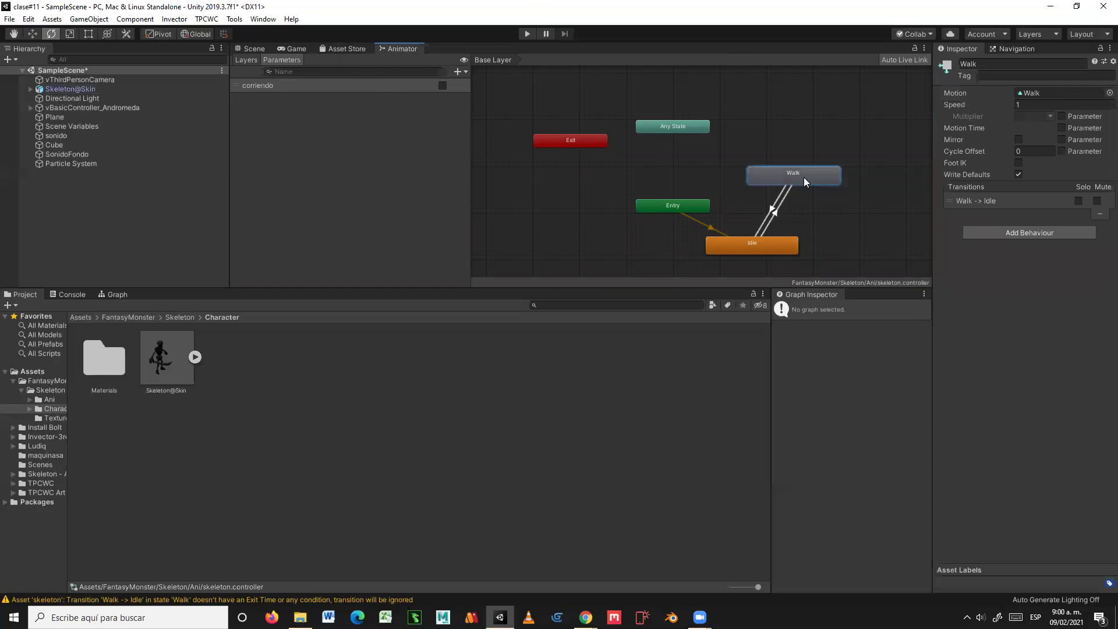
{"action": "key", "text": "Delete"}
{"action": "left_click", "coordinate": [760, 243]}
{"action": "key", "text": "Delete"}
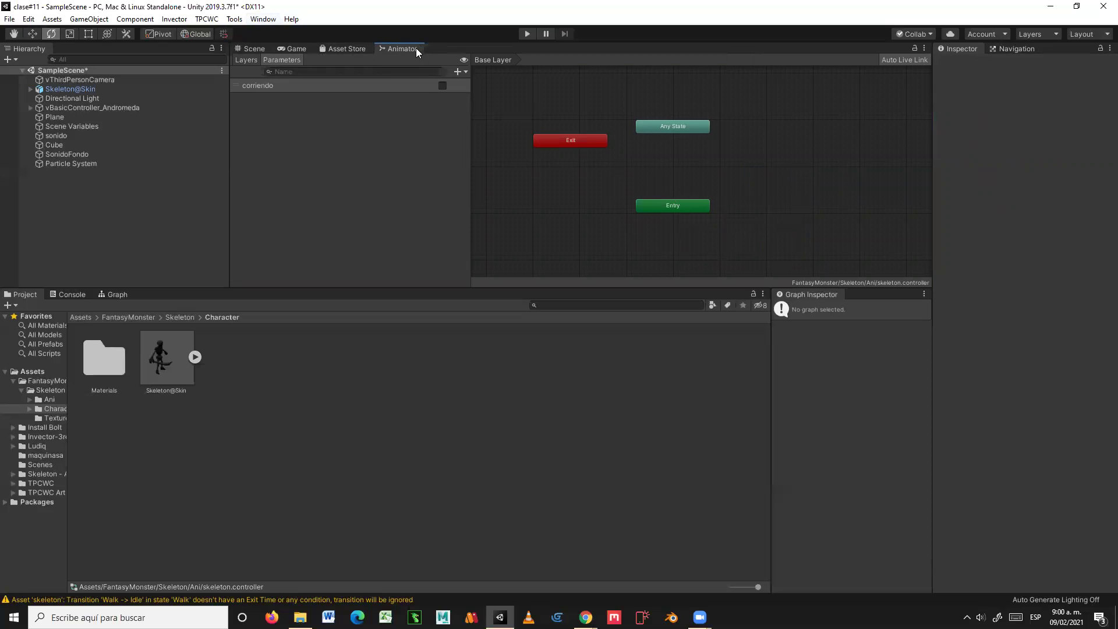
Step: Open the Animator window from the animation windows
{"action": "left_click", "coordinate": [264, 19]}
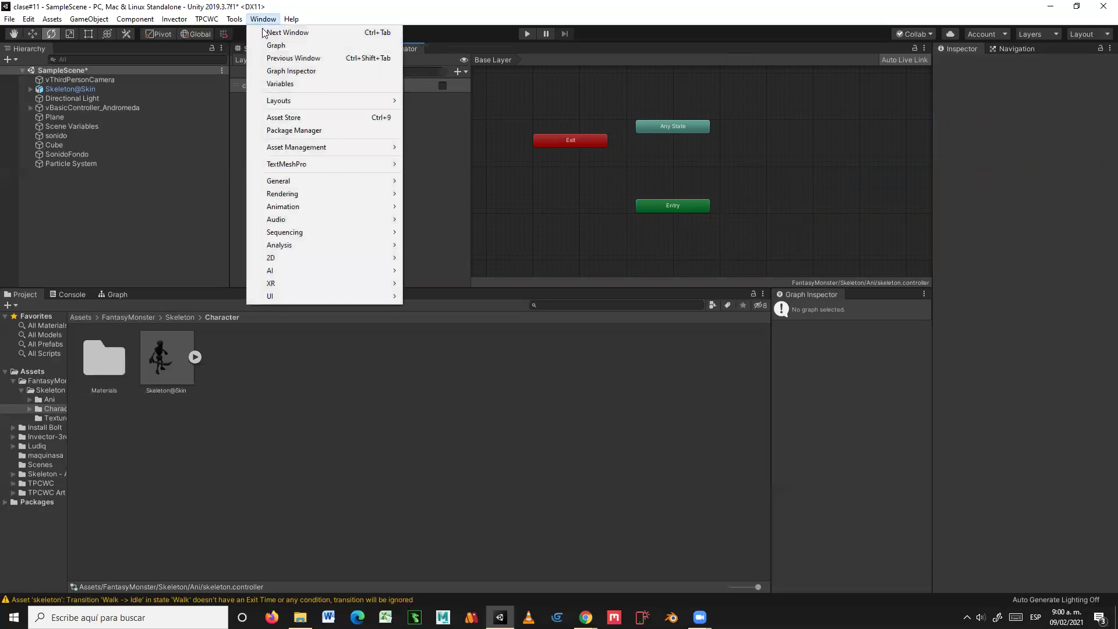
{"action": "mouse_move", "coordinate": [315, 206]}
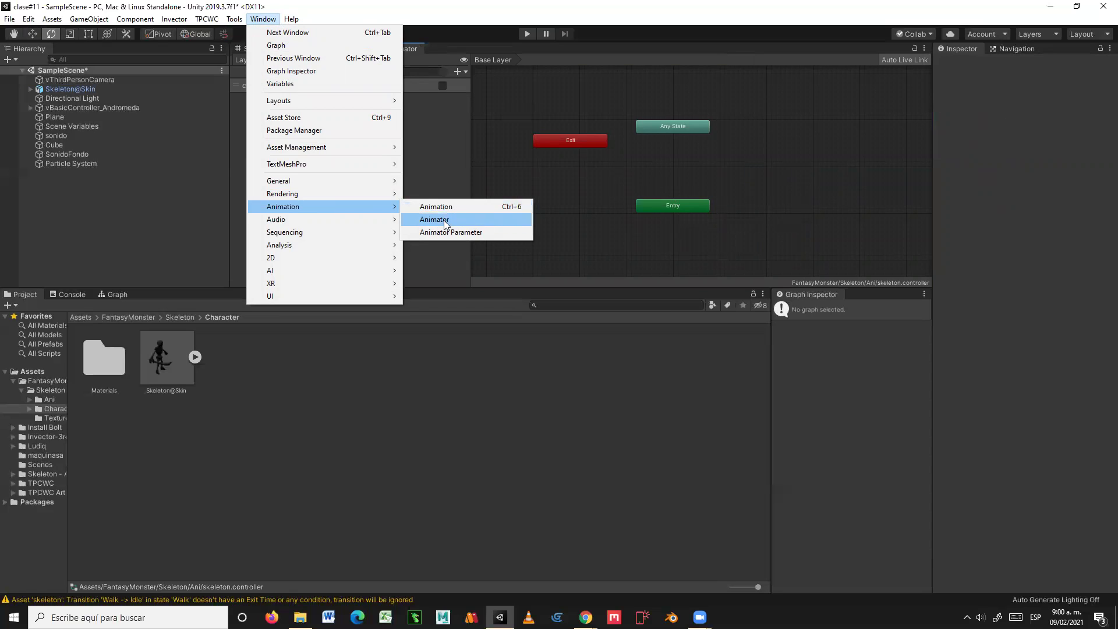
{"action": "left_click", "coordinate": [443, 220]}
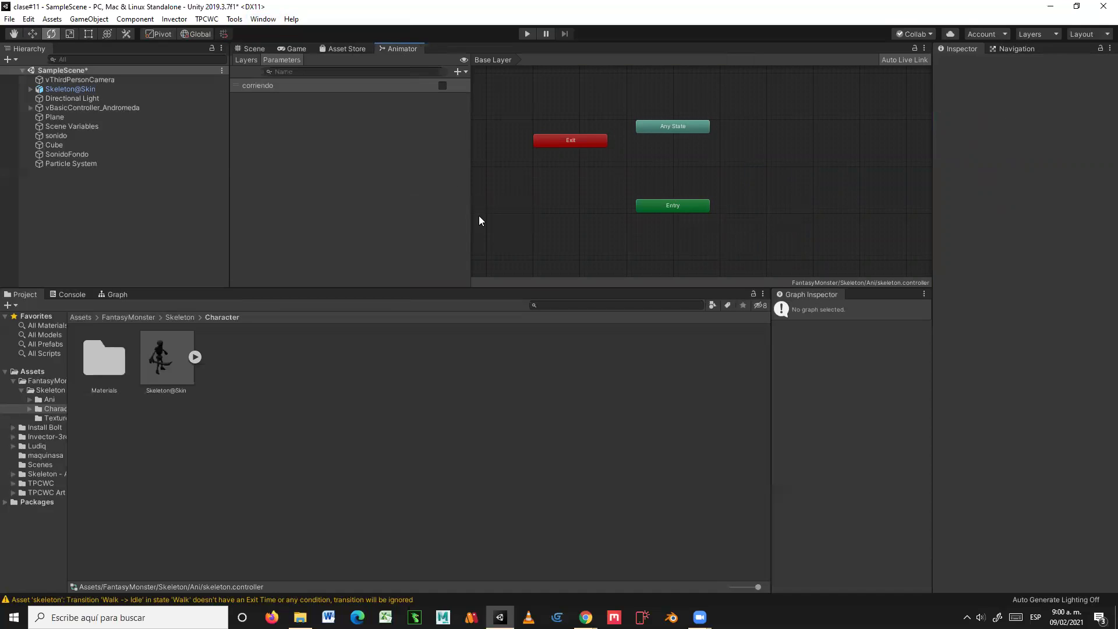
Step: Rearrange the Base Layer nodes so Any State sits directly above Exit and Entry lies below and to their right
{"action": "mouse_move", "coordinate": [691, 126]}
{"action": "left_mouse_down"}
{"action": "mouse_move", "coordinate": [717, 124]}
{"action": "mouse_move", "coordinate": [701, 126]}
{"action": "left_mouse_up"}
{"action": "left_click_drag", "start_coordinate": [582, 142], "coordinate": [578, 170]}
{"action": "left_click_drag", "start_coordinate": [652, 123], "coordinate": [676, 140]}
{"action": "left_click_drag", "start_coordinate": [675, 207], "coordinate": [639, 230]}
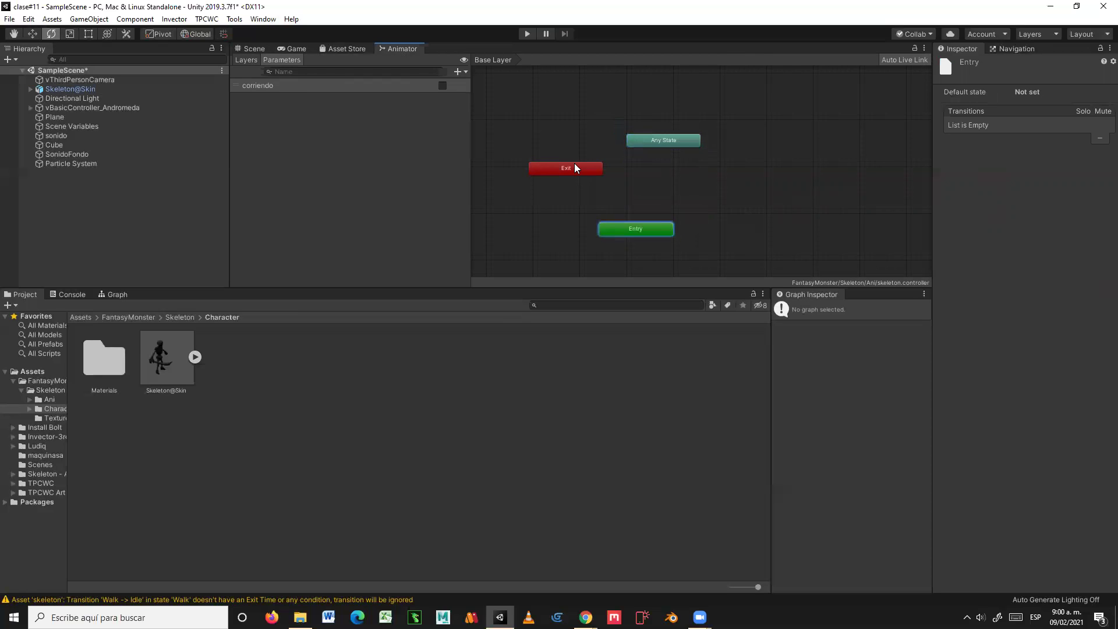
{"action": "left_click_drag", "start_coordinate": [576, 170], "coordinate": [569, 136]}
{"action": "left_click_drag", "start_coordinate": [650, 231], "coordinate": [636, 208]}
{"action": "left_click_drag", "start_coordinate": [668, 142], "coordinate": [564, 115]}
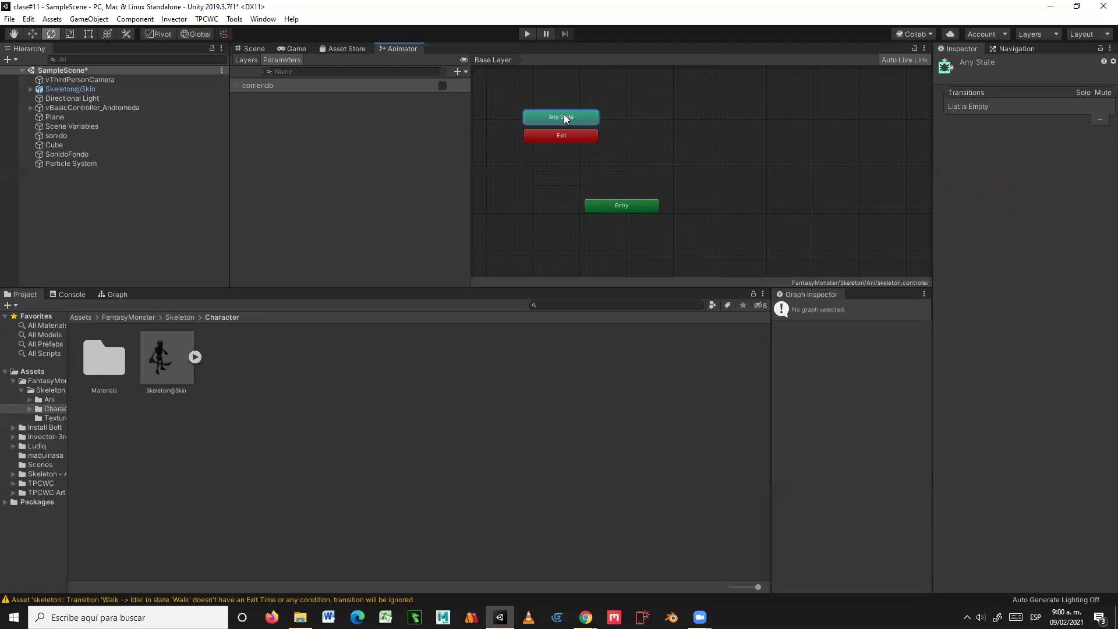
{"action": "left_click_drag", "start_coordinate": [604, 207], "coordinate": [621, 184]}
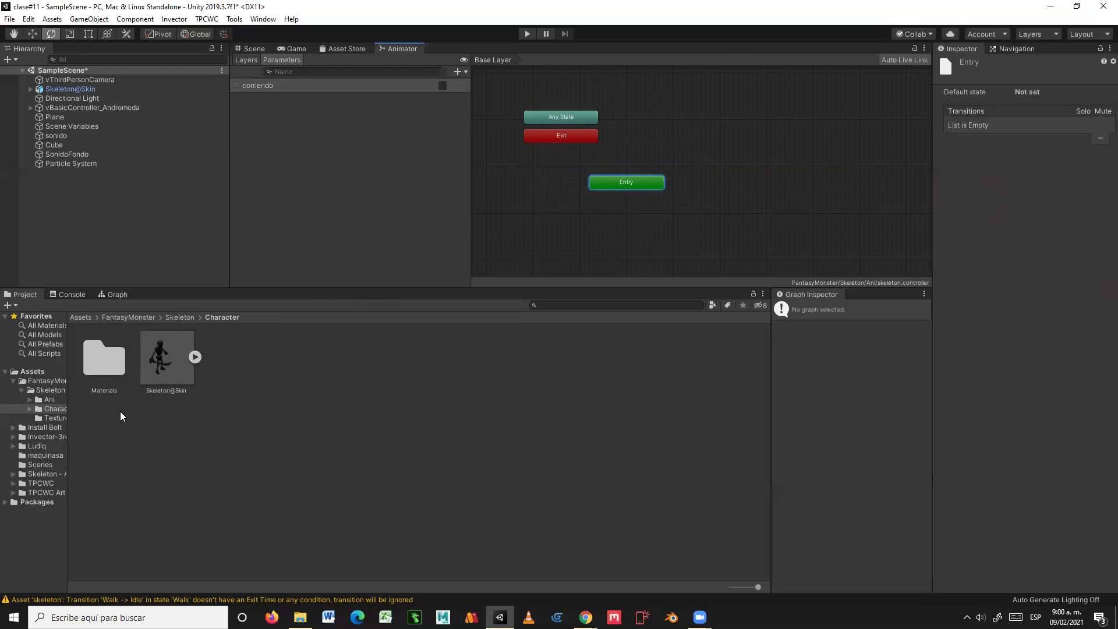
Step: Open the Ani folder of the Skeleton asset, which holds the animation files
{"action": "left_click", "coordinate": [170, 319]}
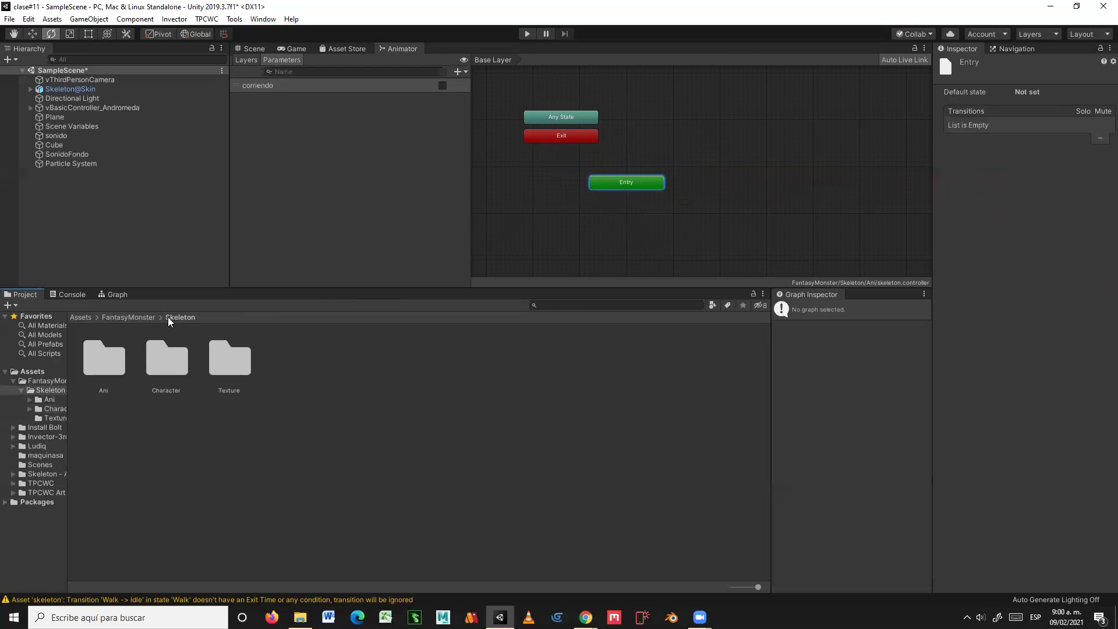
{"action": "double_click", "coordinate": [102, 363]}
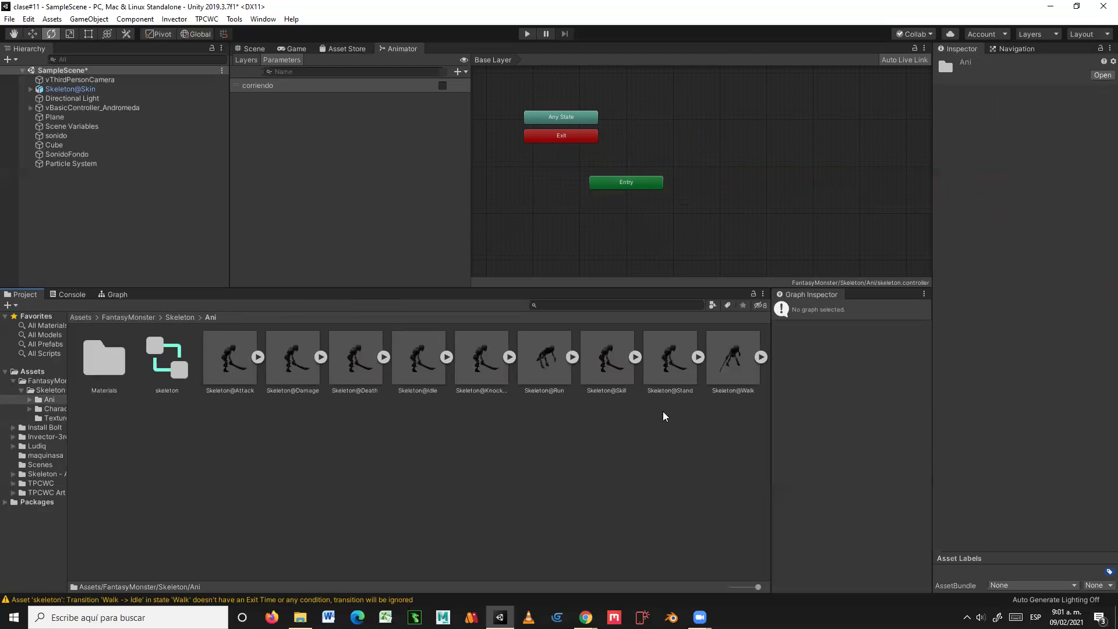
Step: Add the Skeleton@Idle animation to the Base Layer as the Idle state, placed below and to the right of Entry
{"action": "left_click_drag", "start_coordinate": [415, 373], "coordinate": [698, 239]}
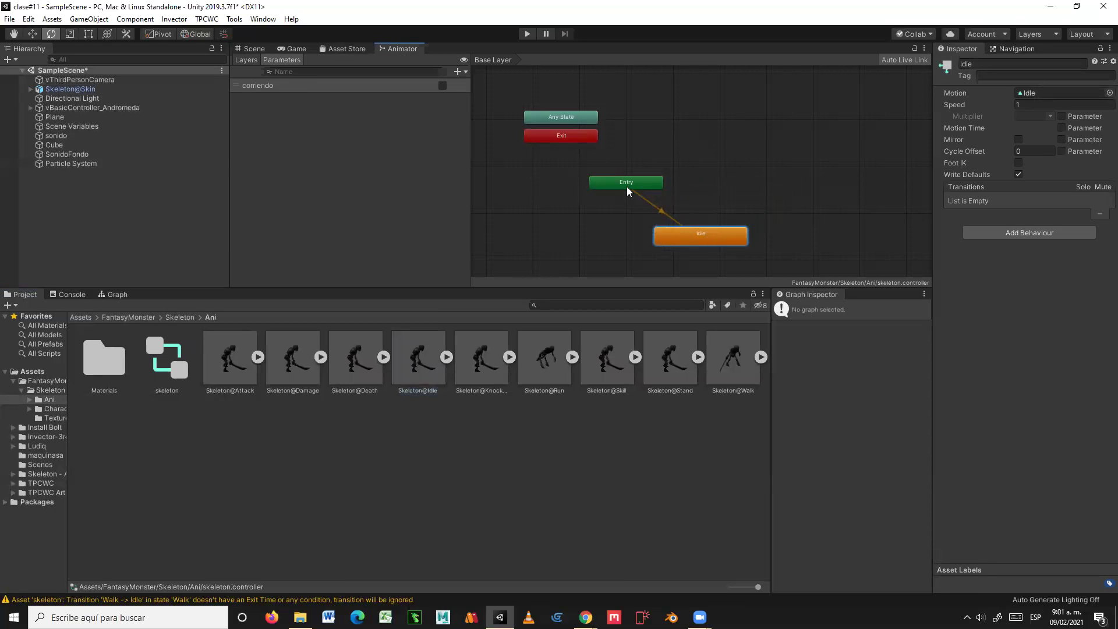
{"action": "left_click_drag", "start_coordinate": [714, 242], "coordinate": [690, 227]}
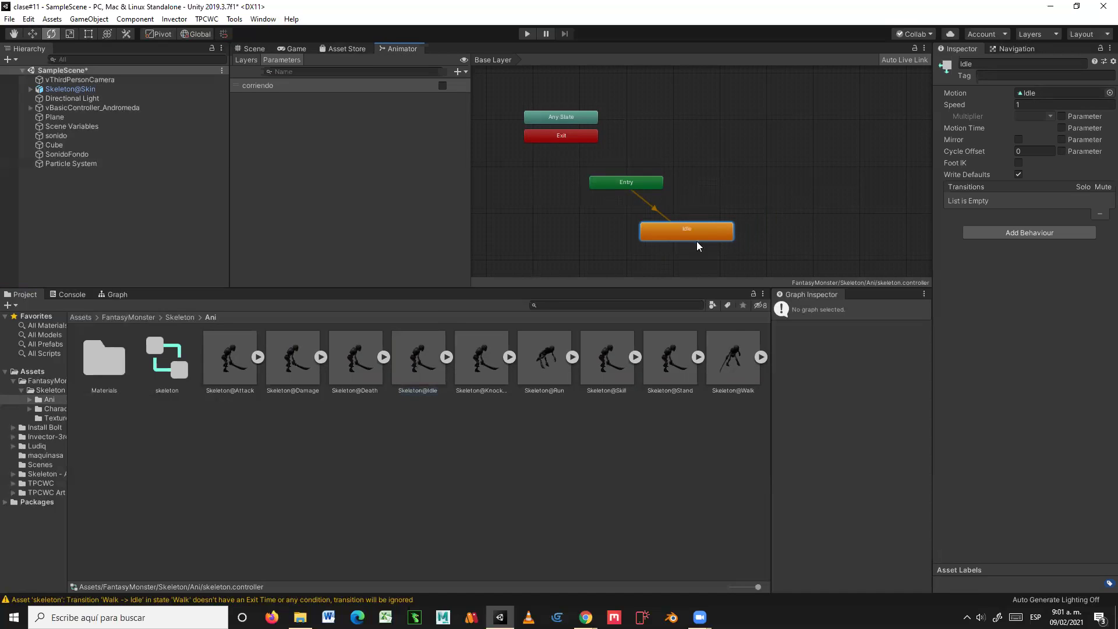
Step: Preview the Skeleton@Walk and Skeleton@Run animations, and add Skeleton@Run as a state above and to the right of Idle
{"action": "left_click", "coordinate": [732, 358]}
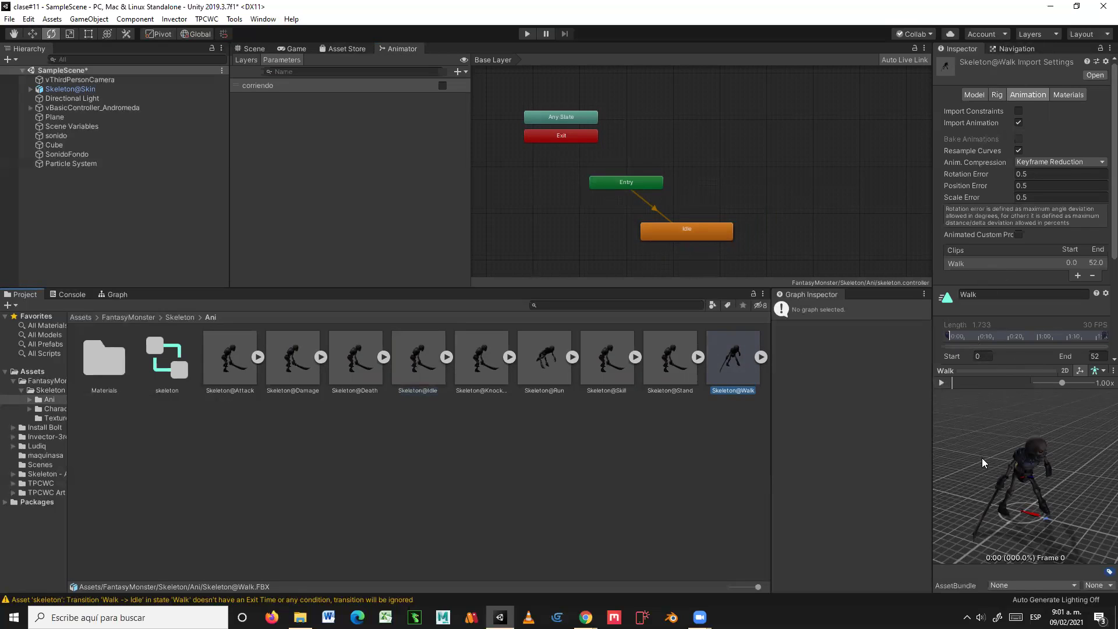
{"action": "left_click", "coordinate": [942, 383]}
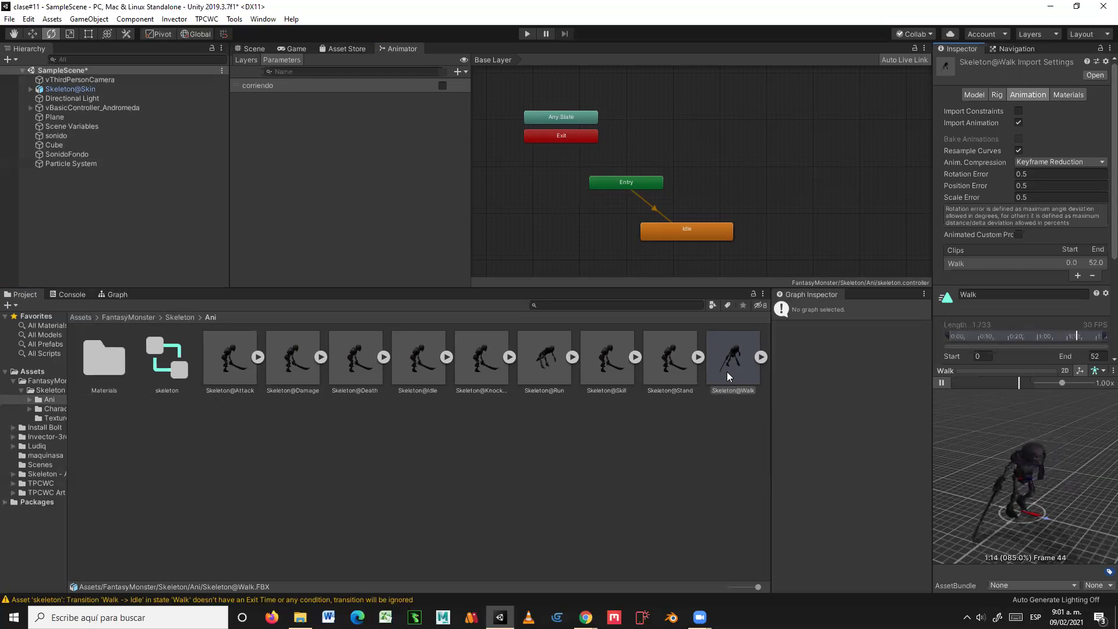
{"action": "left_click", "coordinate": [537, 367]}
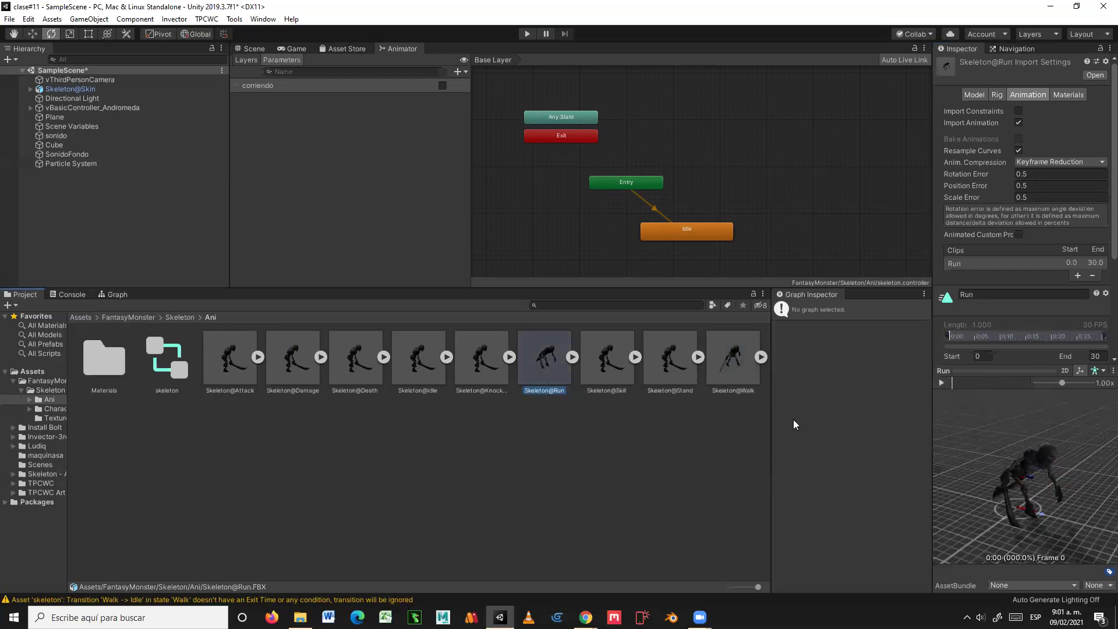
{"action": "left_click", "coordinate": [941, 383]}
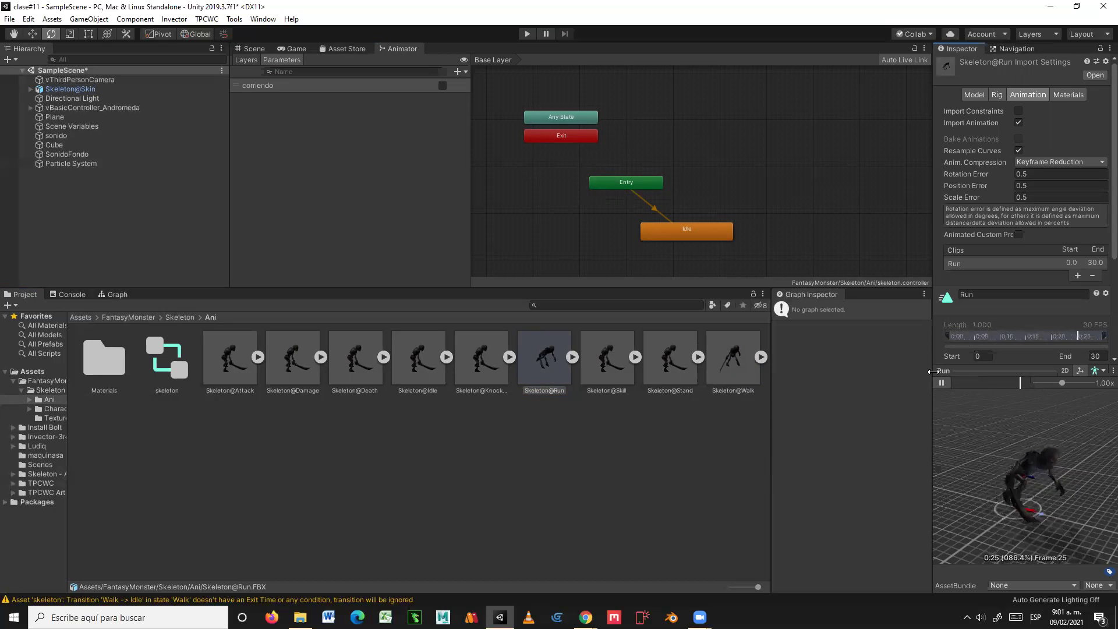
{"action": "left_click", "coordinate": [941, 383]}
{"action": "left_click_drag", "start_coordinate": [549, 357], "coordinate": [770, 180]}
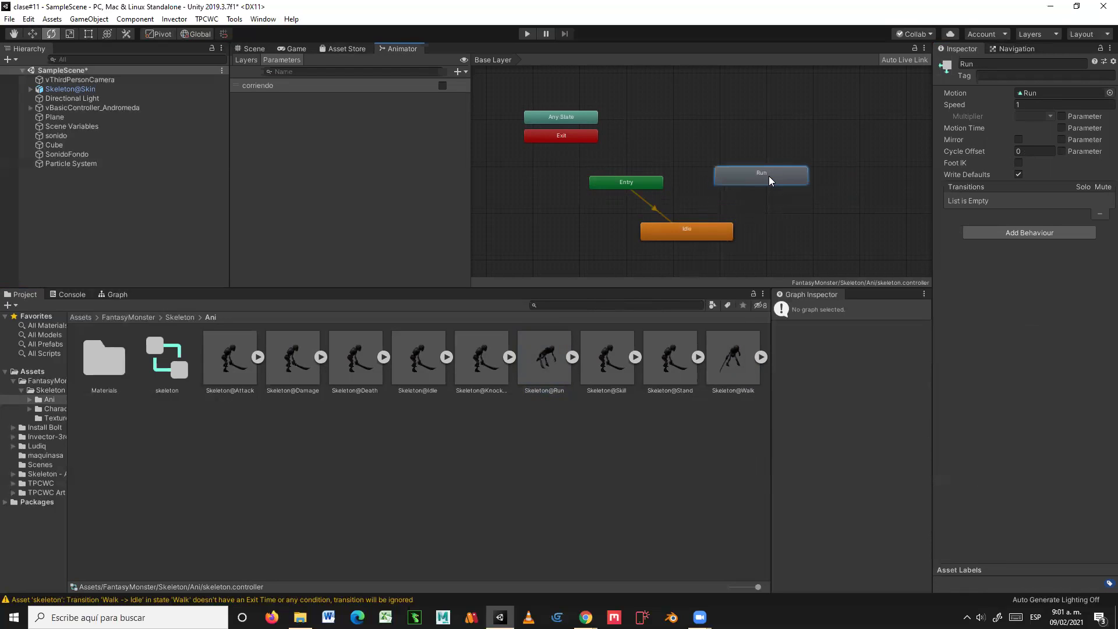
Step: Create transitions in both directions between the Idle and Run states
{"action": "left_click", "coordinate": [697, 233]}
{"action": "right_click", "coordinate": [699, 232]}
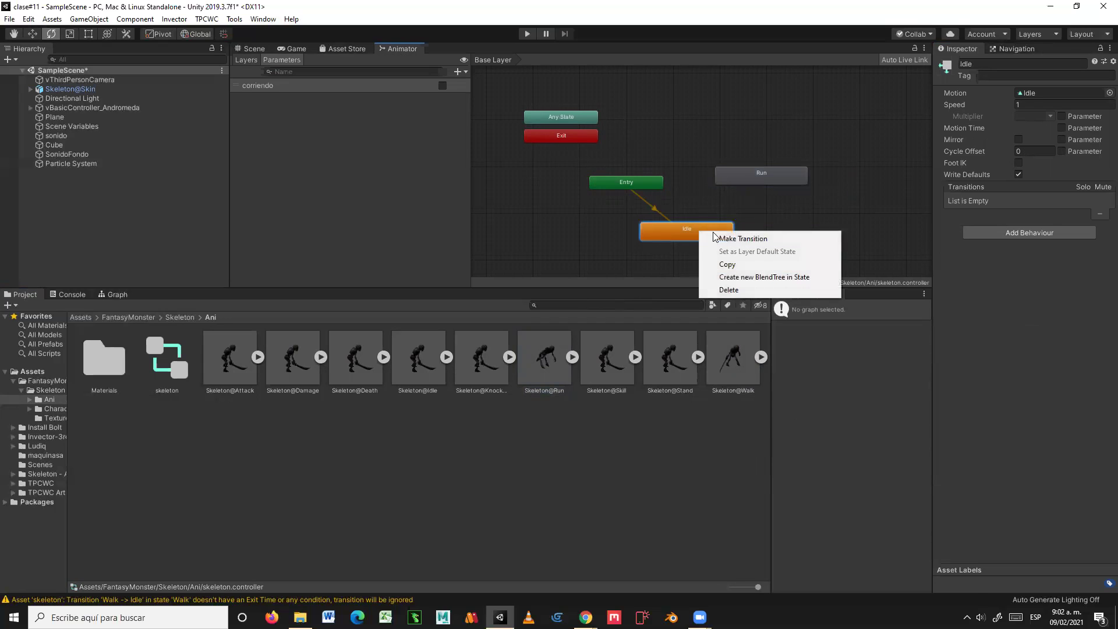
{"action": "left_click", "coordinate": [724, 240]}
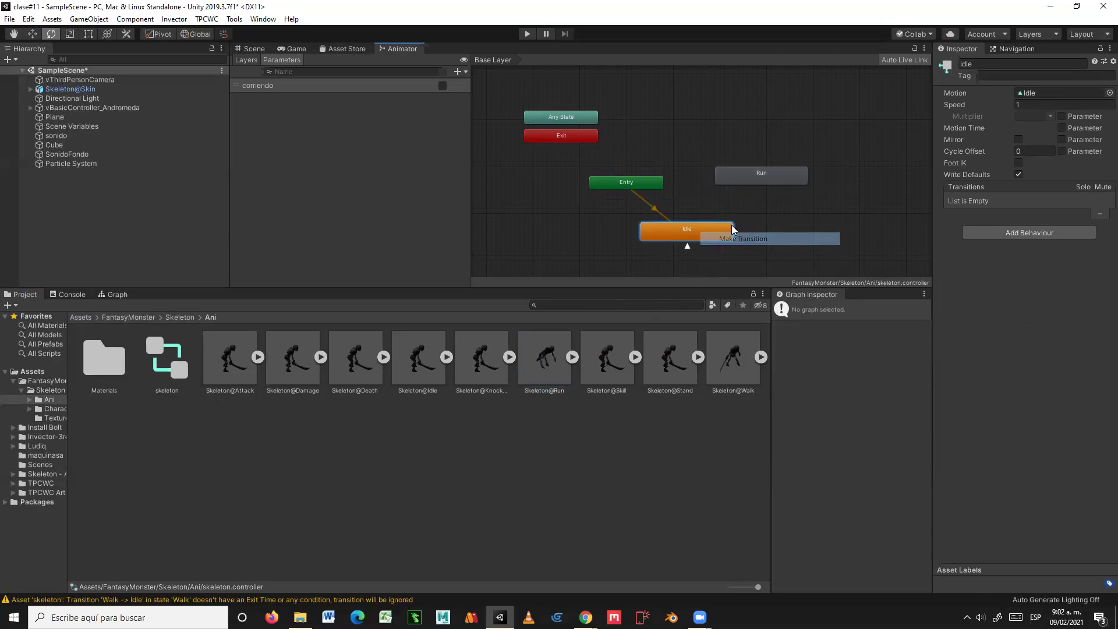
{"action": "left_click", "coordinate": [749, 176]}
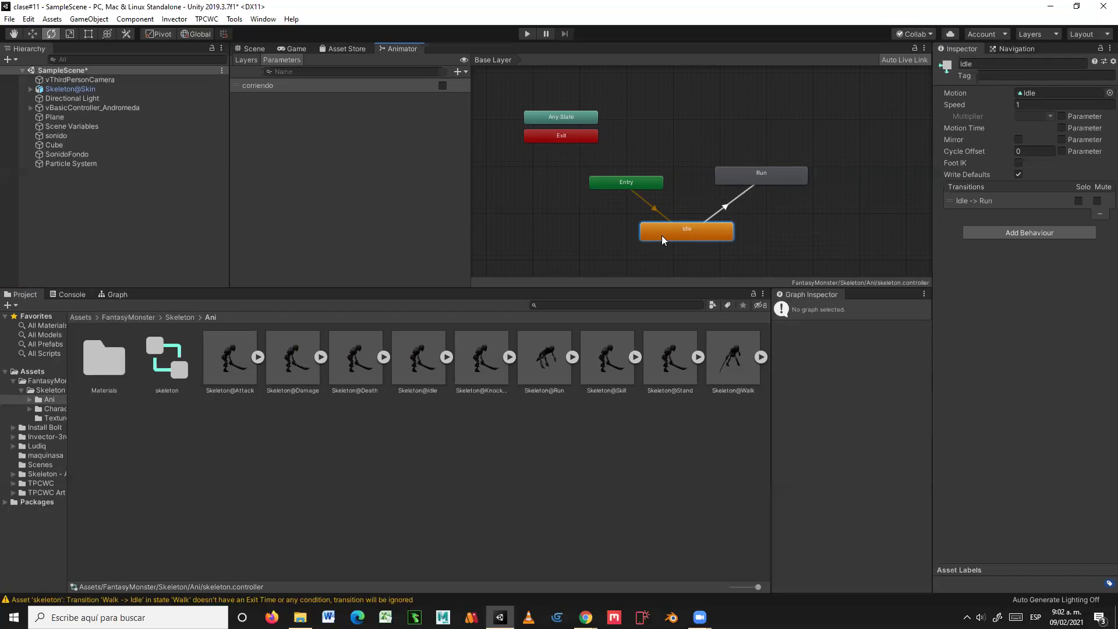
{"action": "left_click", "coordinate": [744, 177]}
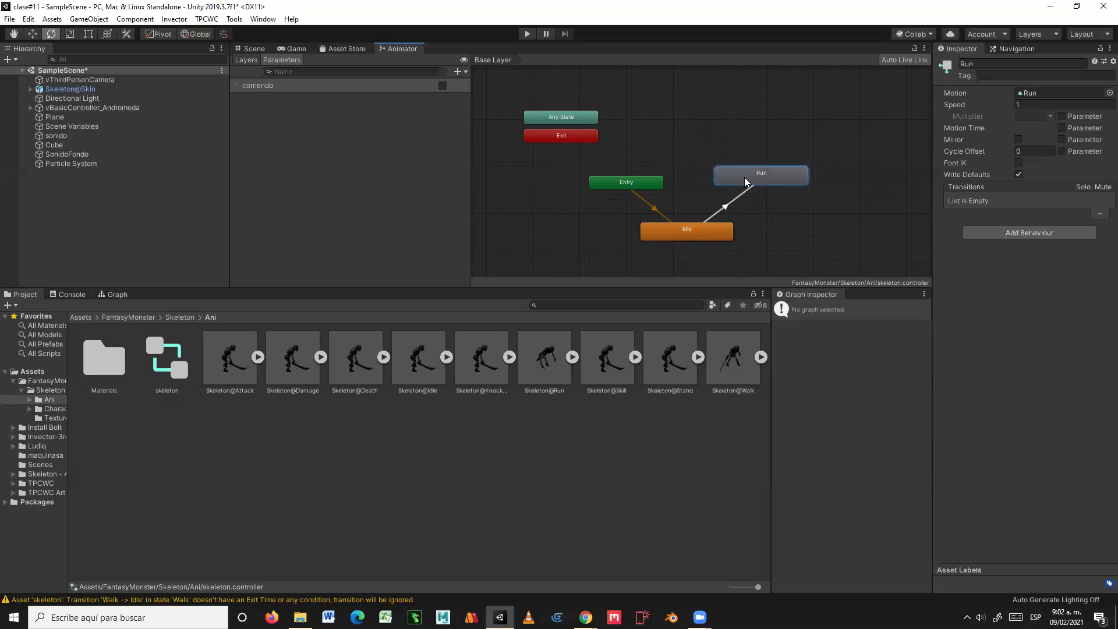
{"action": "right_click", "coordinate": [744, 177]}
{"action": "left_click", "coordinate": [774, 183]}
{"action": "left_click", "coordinate": [669, 233]}
Step: Move the skeleton in the scene along Z to about 6.59, close to the player character
{"action": "left_click", "coordinate": [252, 50]}
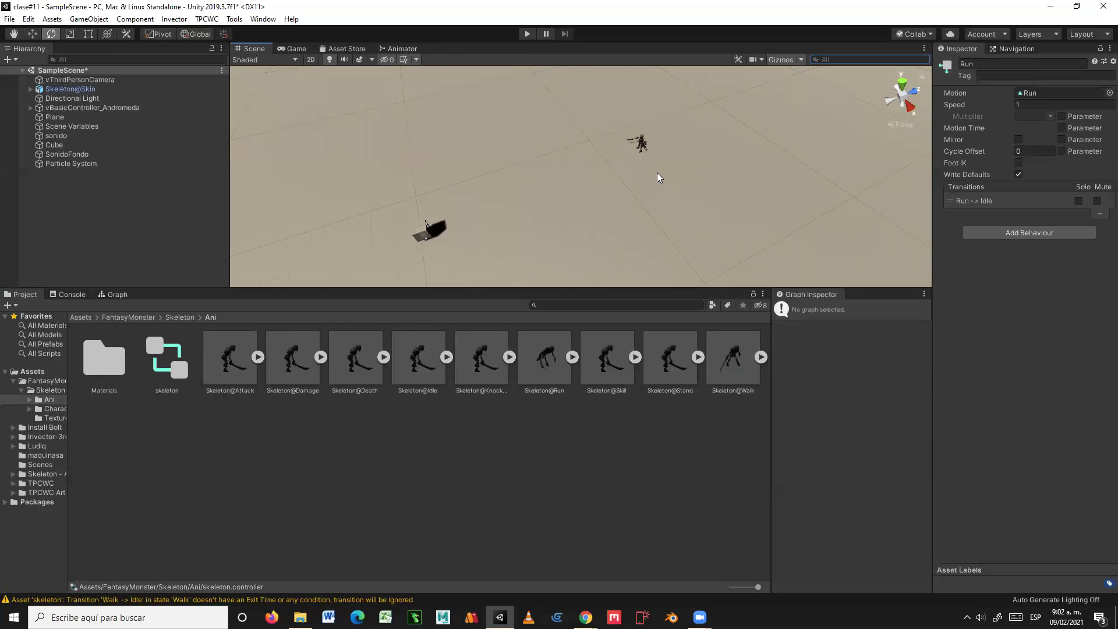
{"action": "left_click", "coordinate": [643, 146]}
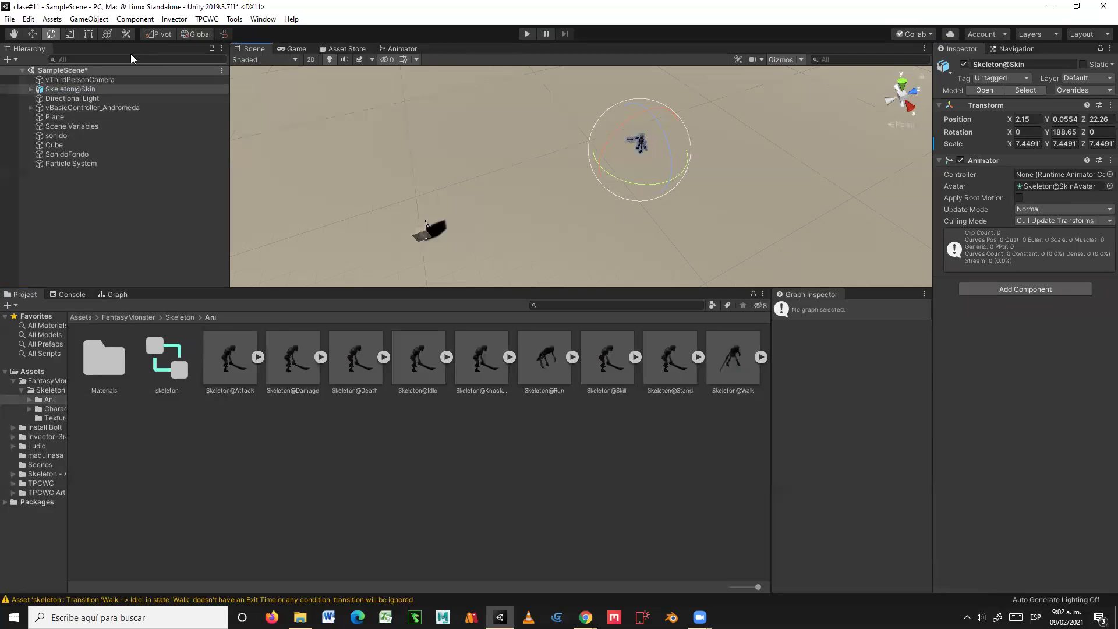
{"action": "left_click", "coordinate": [32, 33]}
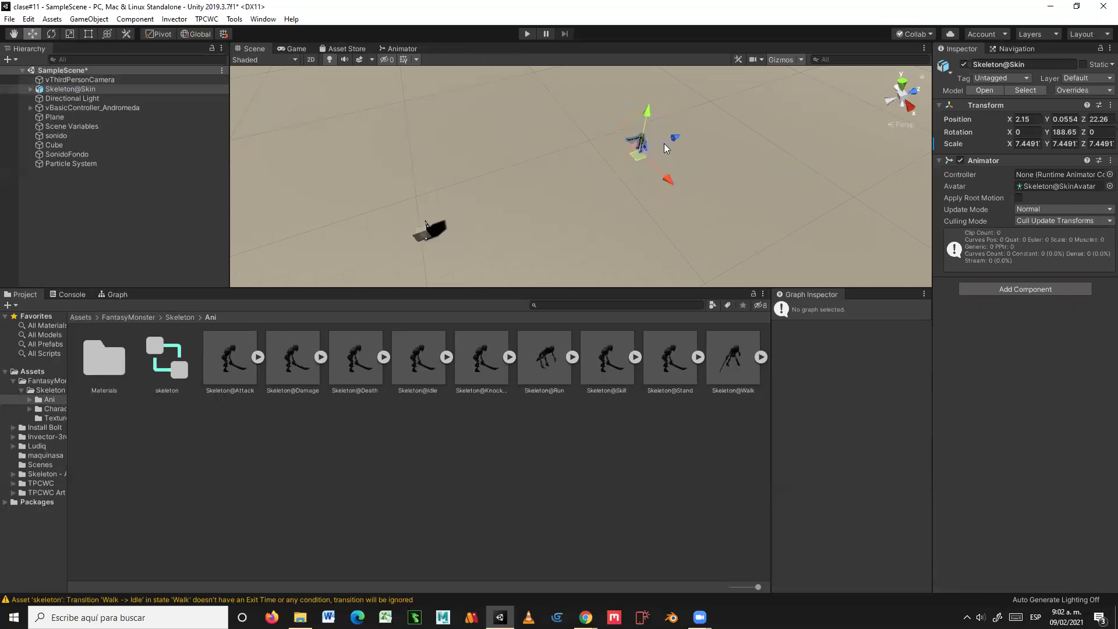
{"action": "left_click_drag", "start_coordinate": [643, 156], "coordinate": [321, 260]}
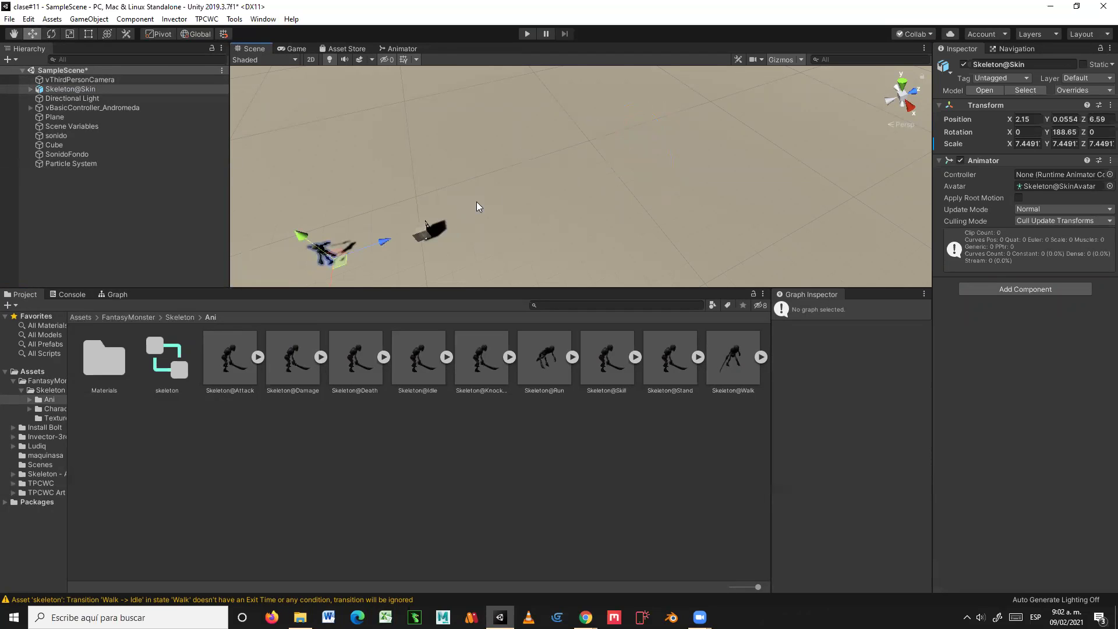
Step: Run the game to check the repositioned skeleton, and return to the Scene view
{"action": "left_click", "coordinate": [297, 49]}
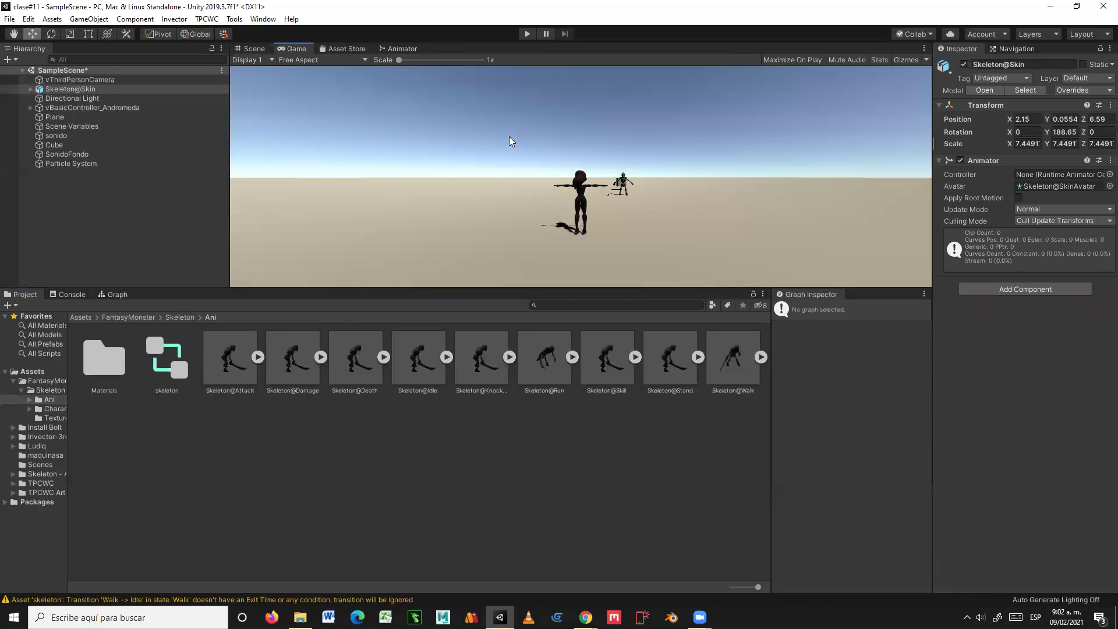
{"action": "left_click", "coordinate": [527, 34]}
{"action": "left_click", "coordinate": [264, 48]}
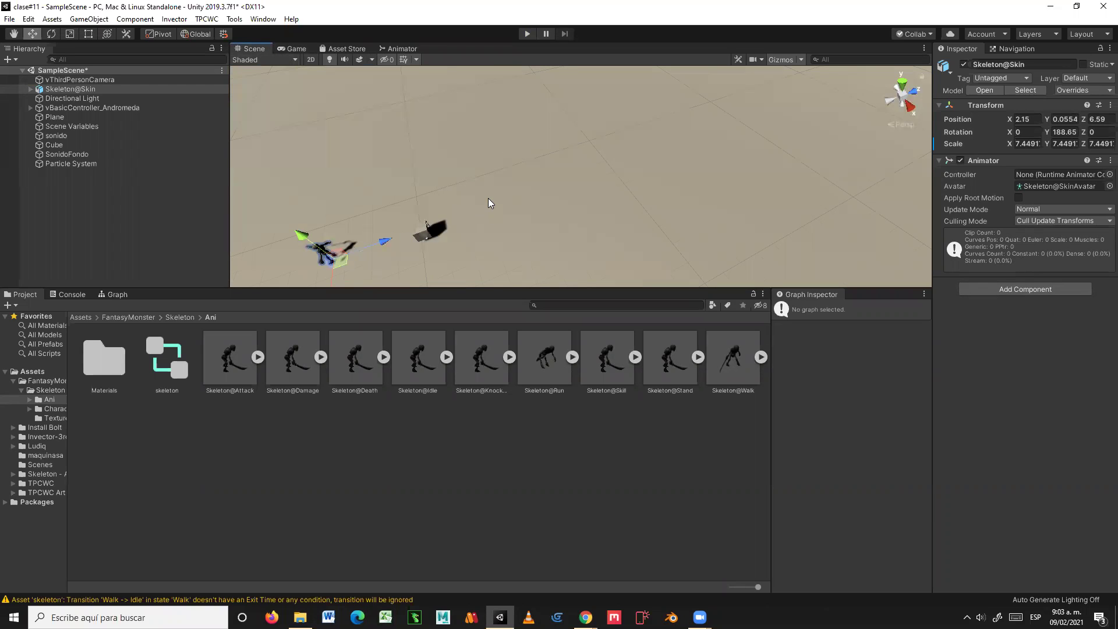
Step: Frame the skeleton from the front in the scene and review its Idle and Run state graph
{"action": "key", "text": "f"}
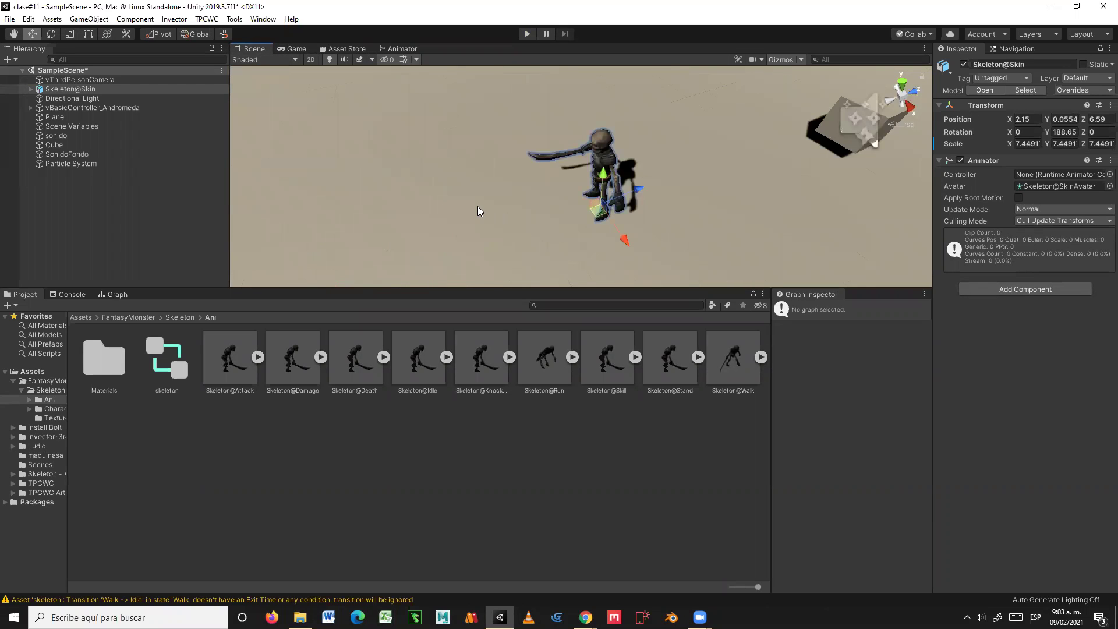
{"action": "left_click_drag", "start_coordinate": [475, 212], "coordinate": [541, 116], "text": "alt"}
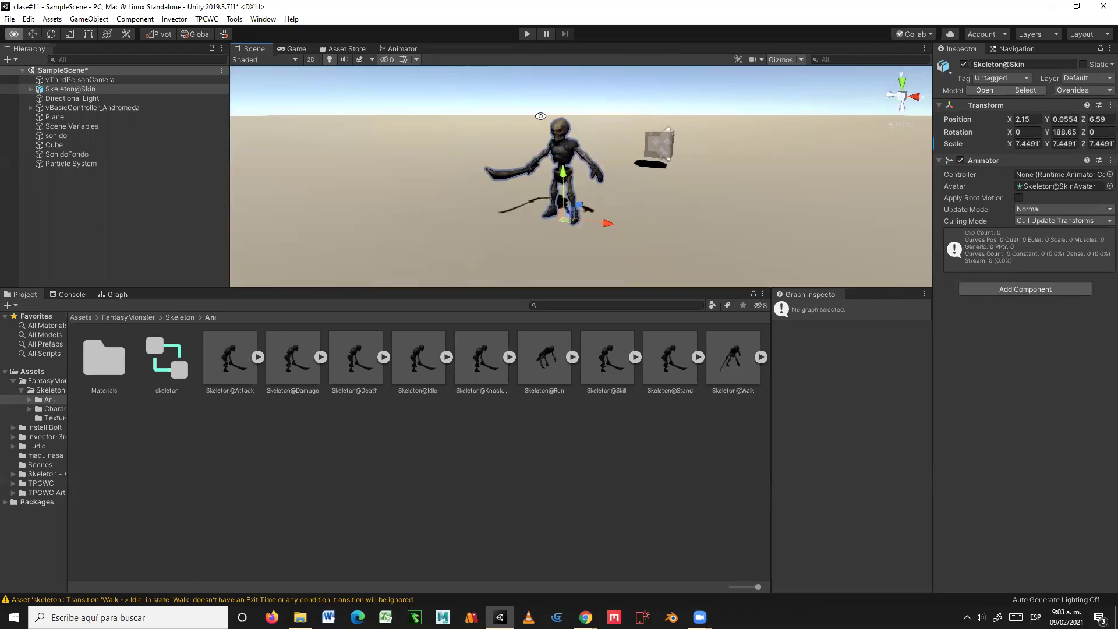
{"action": "left_click", "coordinate": [410, 50]}
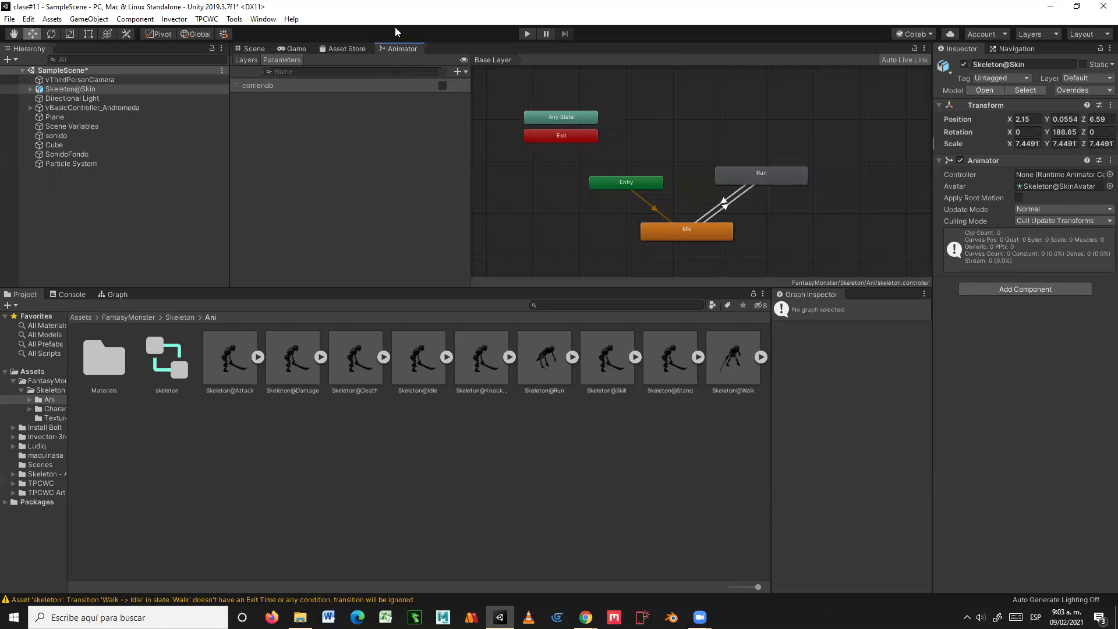
{"action": "left_click", "coordinate": [253, 47]}
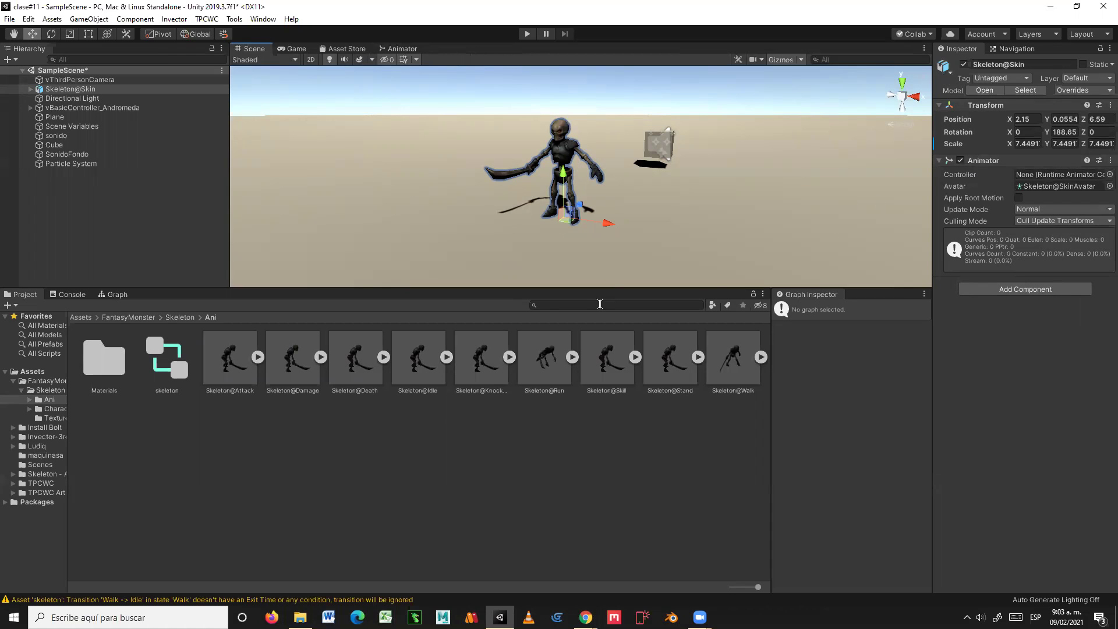
Step: Create an Animator Controller named SkeletonRun in the Ani folder and assign it to the Animator of Skeleton@Skin
{"action": "left_click", "coordinate": [174, 354]}
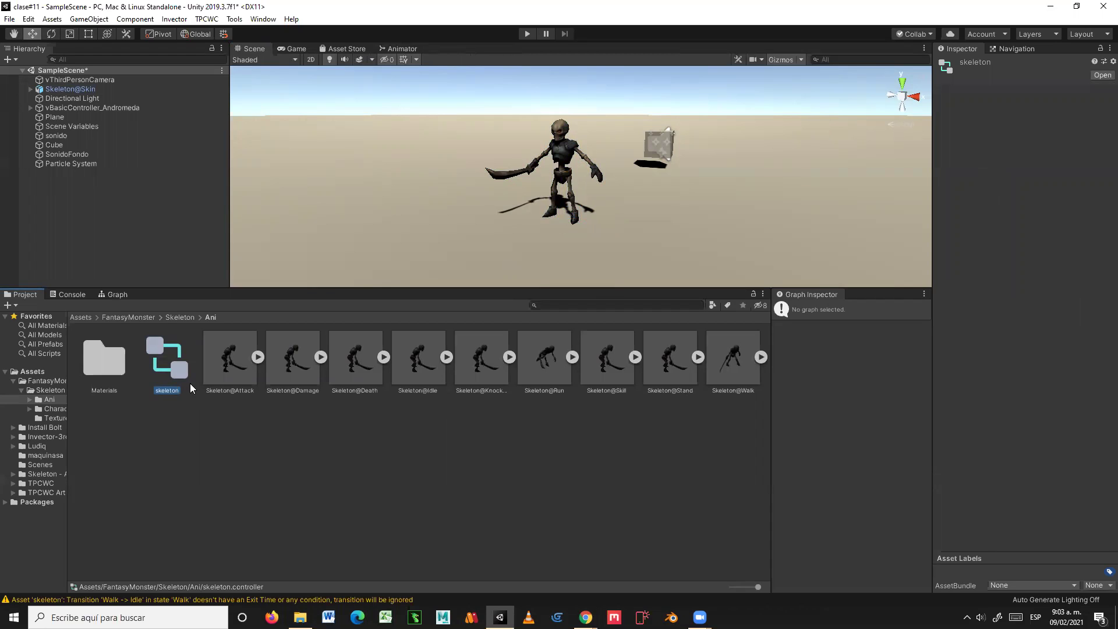
{"action": "right_click", "coordinate": [256, 450]}
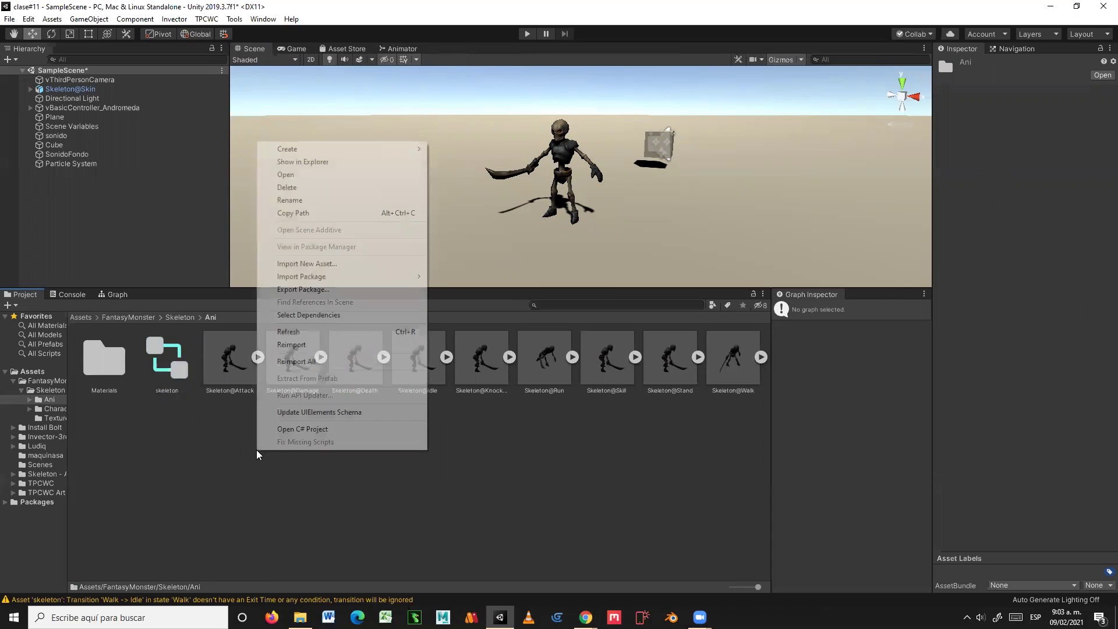
{"action": "mouse_move", "coordinate": [324, 153]}
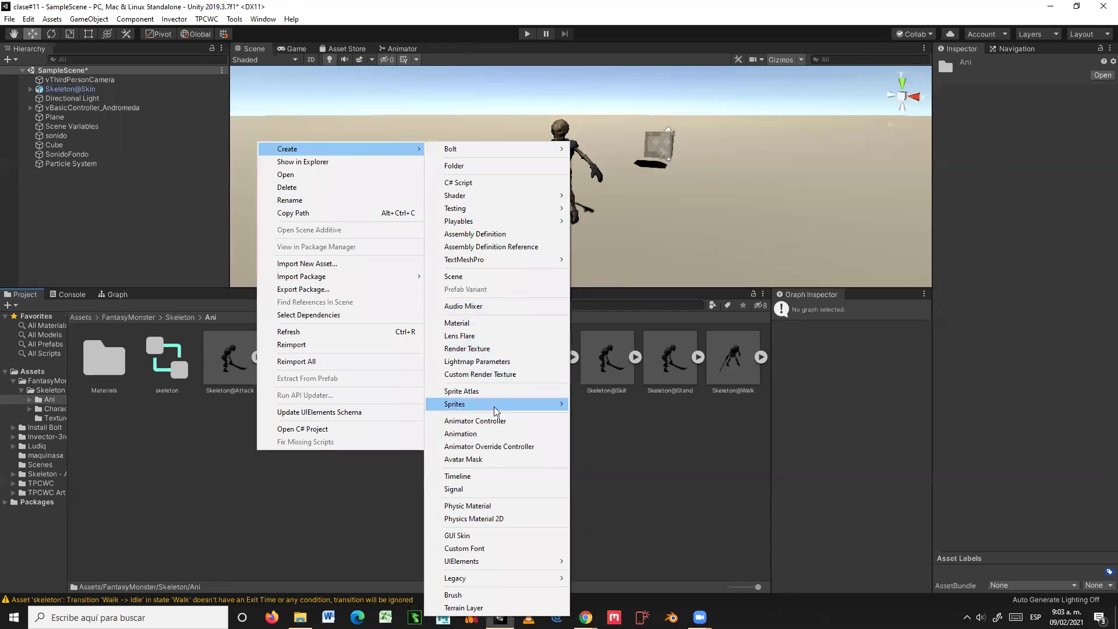
{"action": "left_click", "coordinate": [475, 421]}
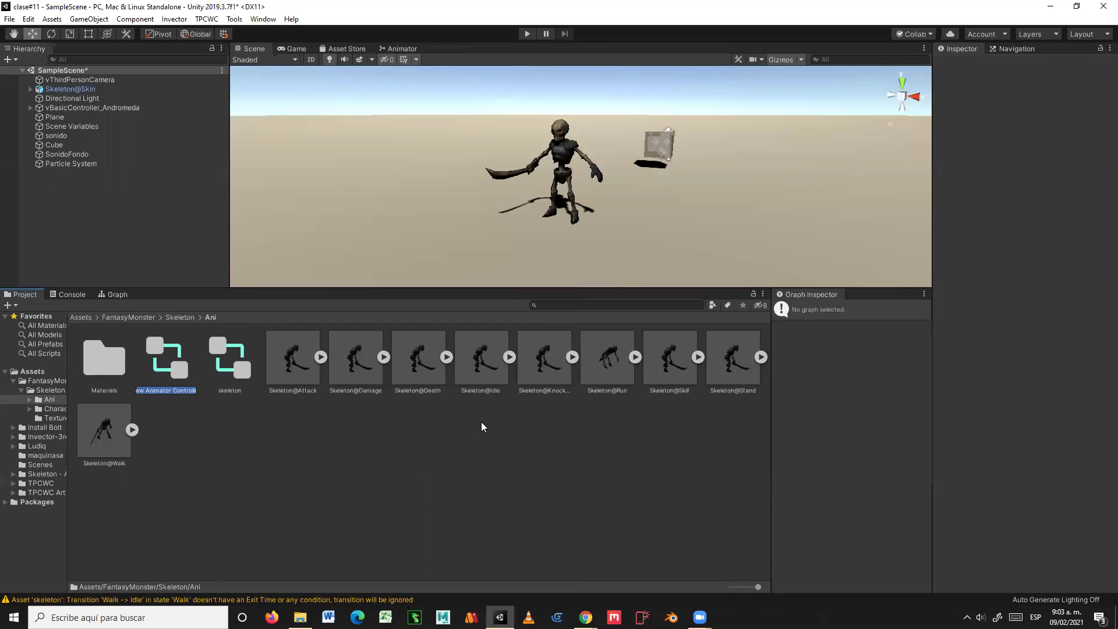
{"action": "type", "text": "SkeletonRun"}
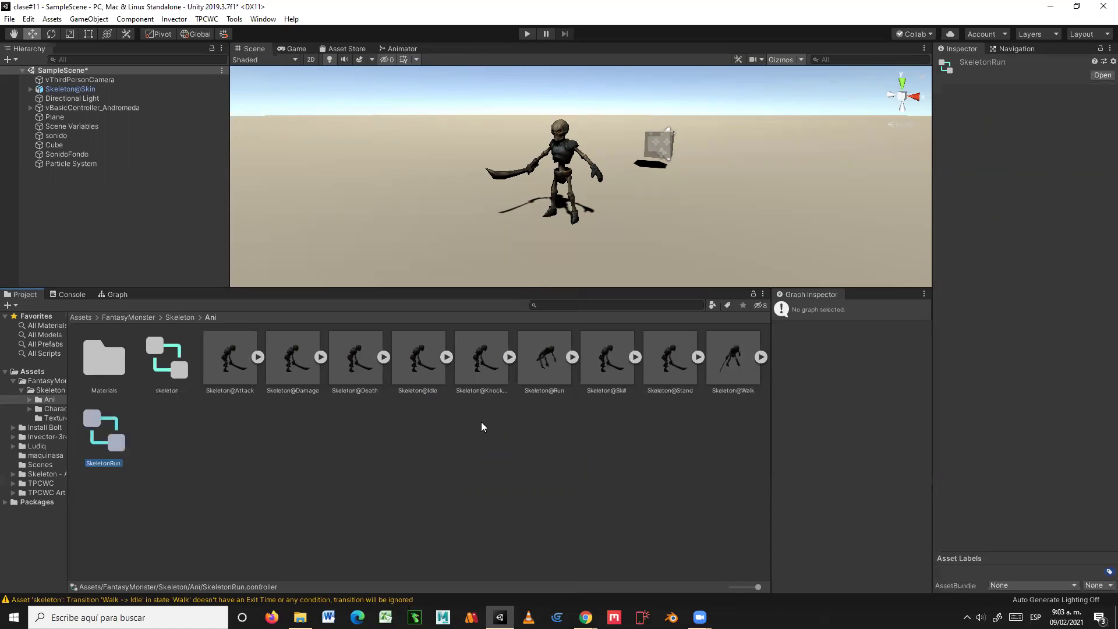
{"action": "left_click", "coordinate": [557, 137]}
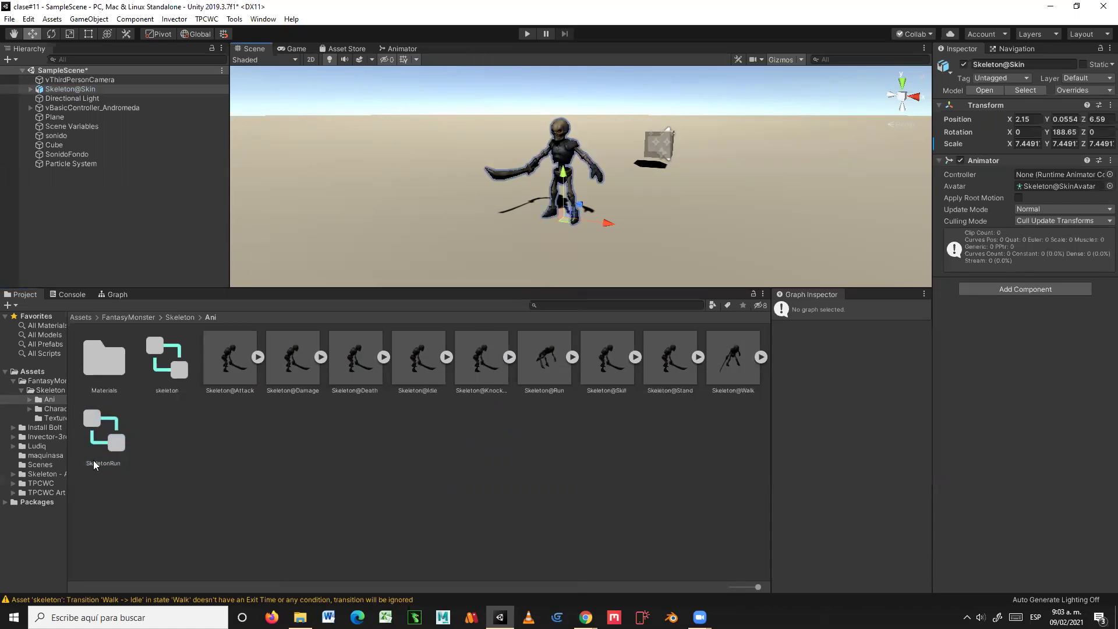
{"action": "left_click_drag", "start_coordinate": [108, 443], "coordinate": [1041, 175]}
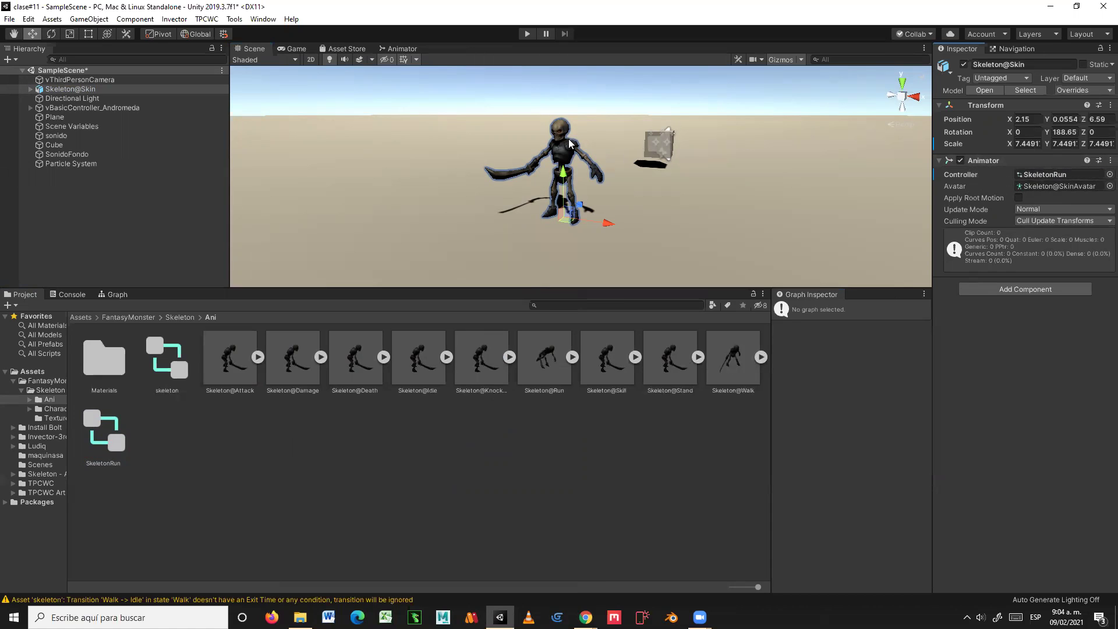
Step: Run the game to test the skeleton with the SkeletonRun controller, and stop it
{"action": "left_click", "coordinate": [527, 35]}
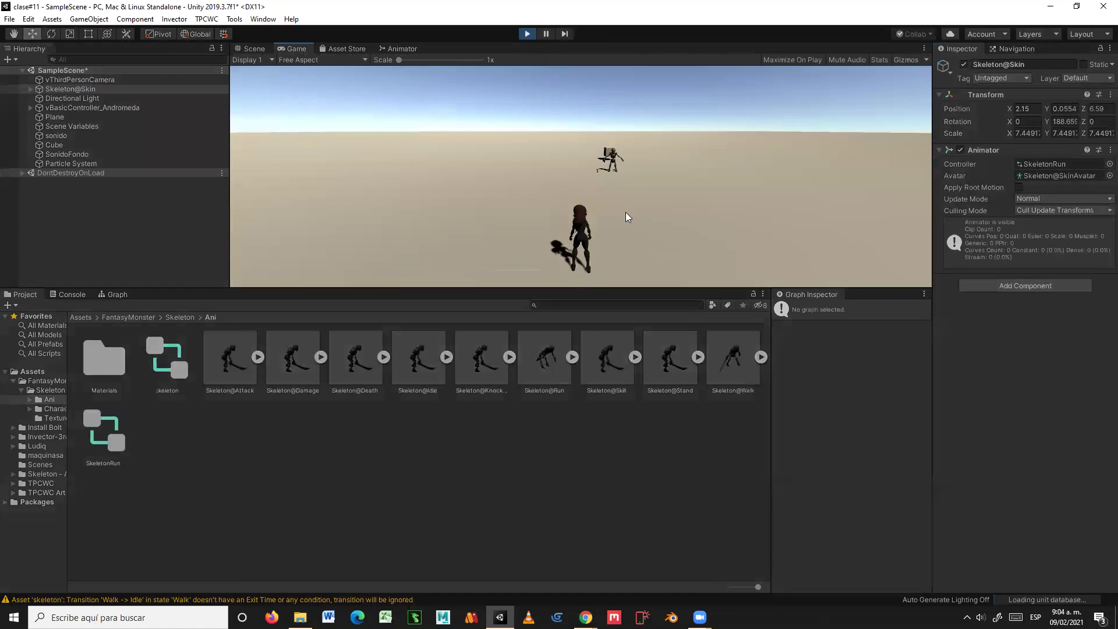
{"action": "mouse_move", "coordinate": [496, 140]}
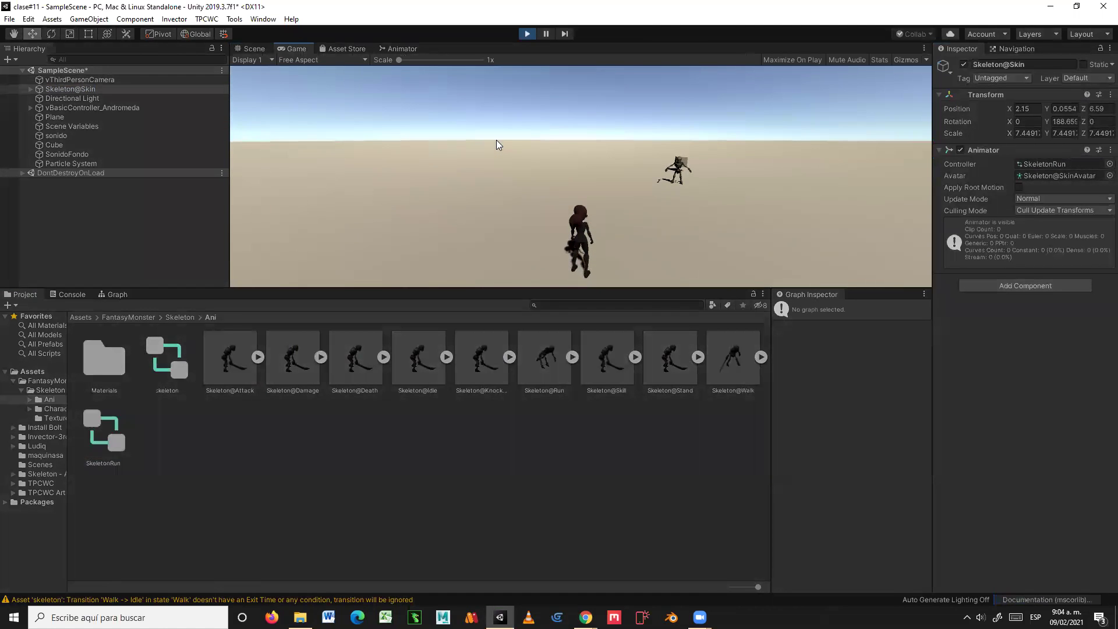
{"action": "mouse_move", "coordinate": [530, 107]}
{"action": "mouse_move", "coordinate": [528, 37]}
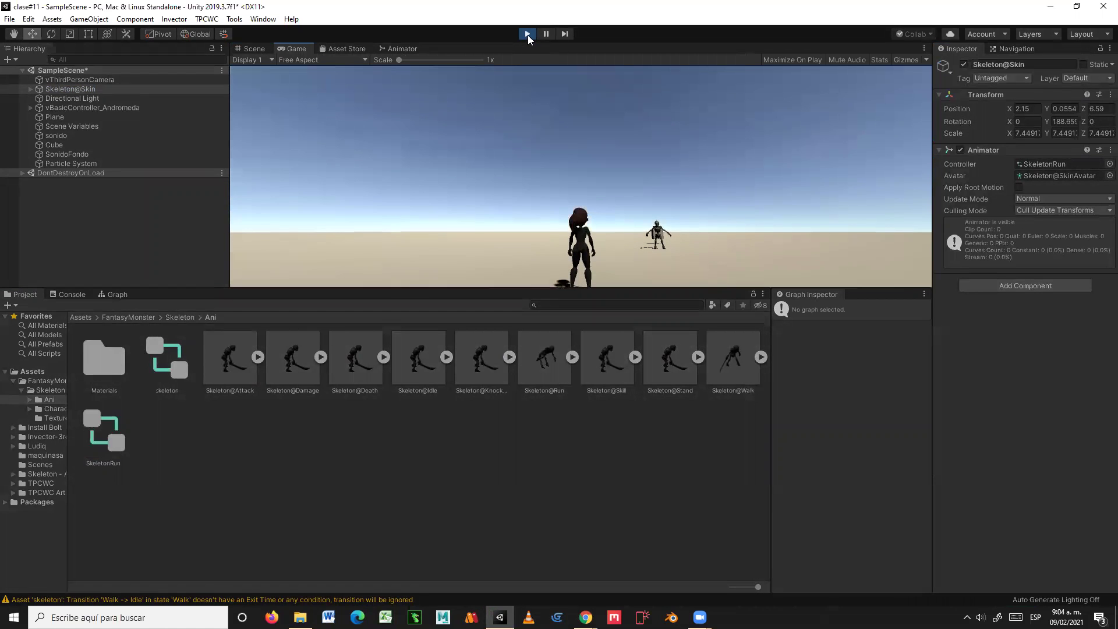
{"action": "key", "text": "ctrl+p"}
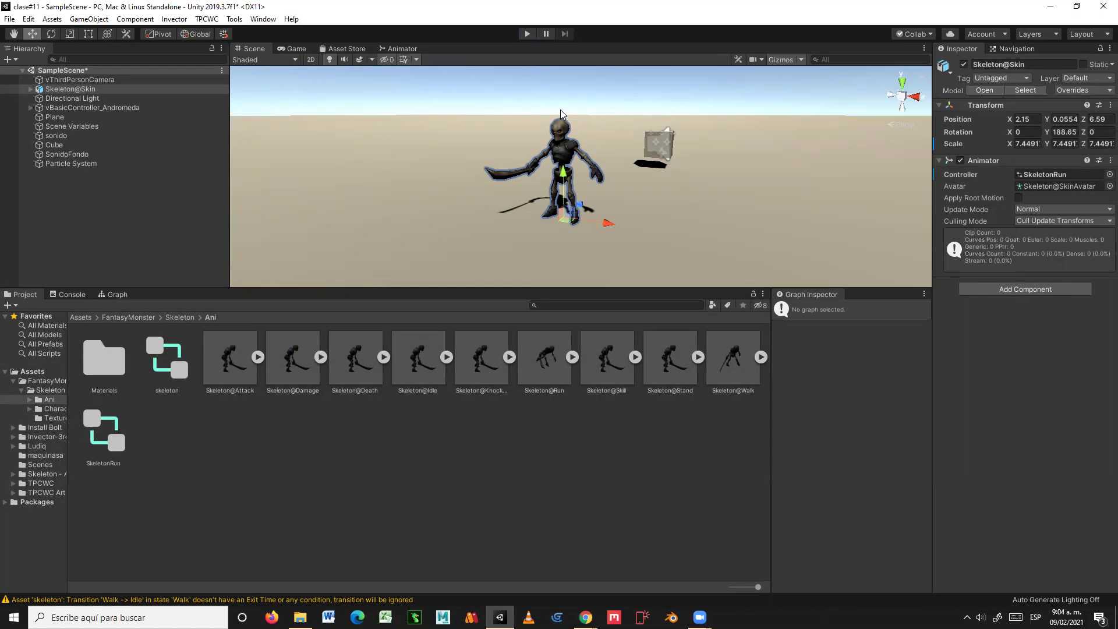
Step: Open the SkeletonRun state graph for the skeleton and move the Exit node closer to Entry
{"action": "left_click", "coordinate": [411, 49]}
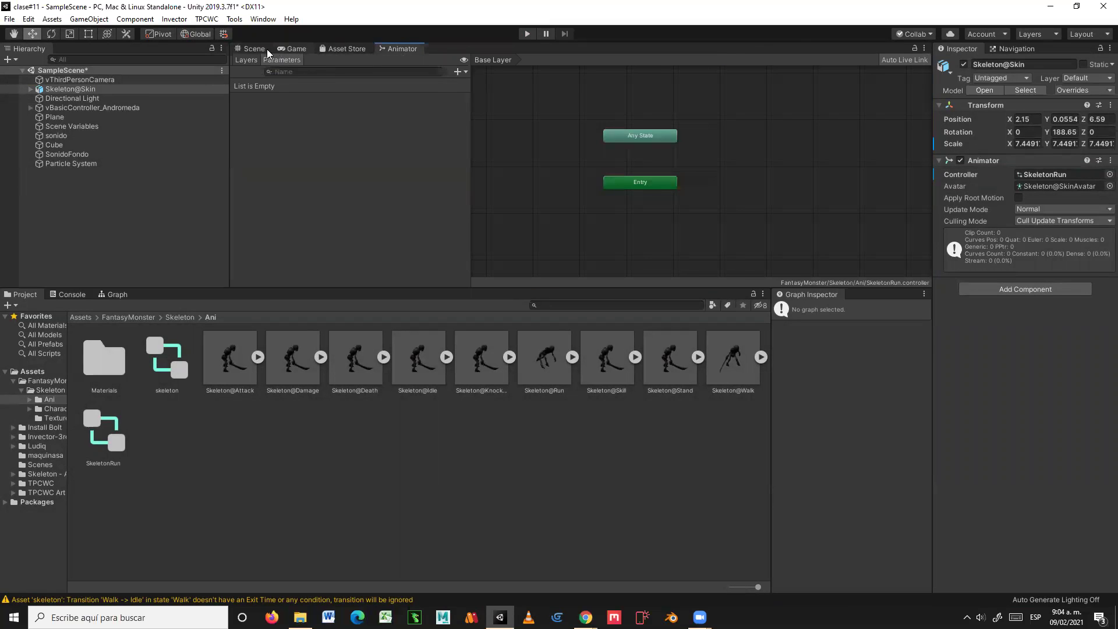
{"action": "left_click", "coordinate": [267, 50]}
{"action": "left_click", "coordinate": [580, 92]}
{"action": "left_click", "coordinate": [559, 132]}
{"action": "left_click", "coordinate": [399, 49]}
{"action": "key", "text": "a"}
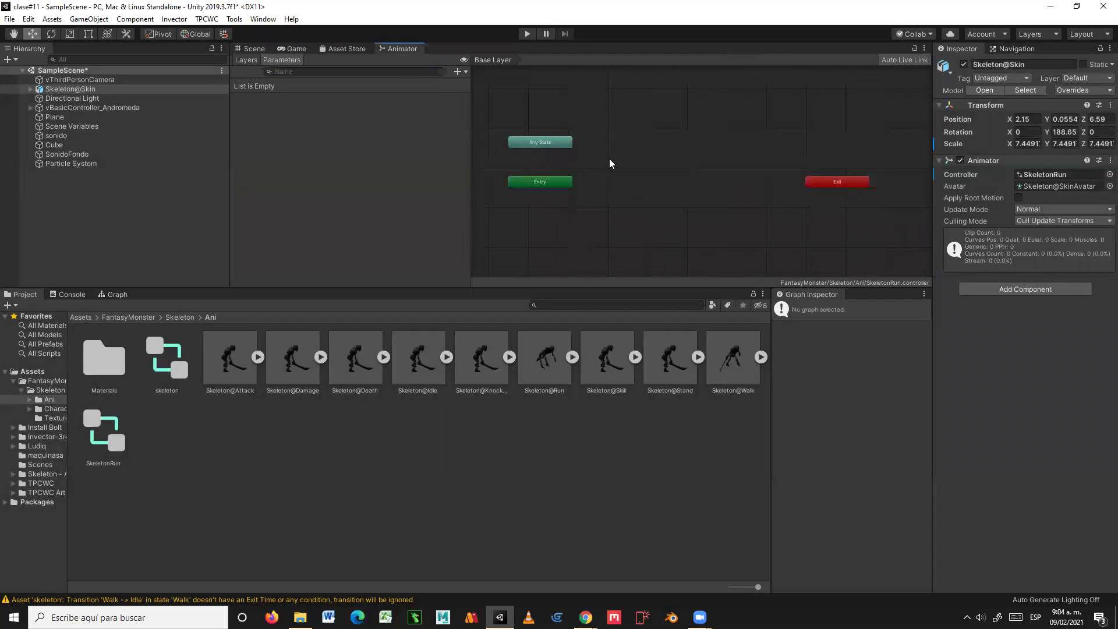
{"action": "left_click_drag", "start_coordinate": [804, 179], "coordinate": [678, 179]}
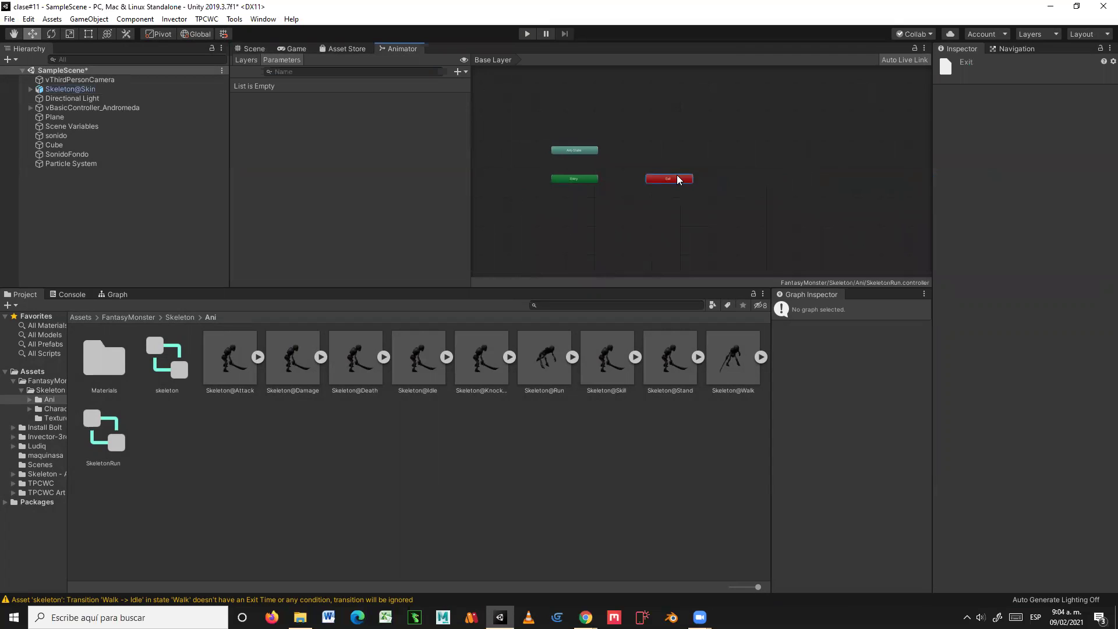
Step: Compare the SkeletonRun and skeleton controllers' state graphs and assign the skeleton controller to the Animator of Skeleton@Skin
{"action": "left_click", "coordinate": [104, 440]}
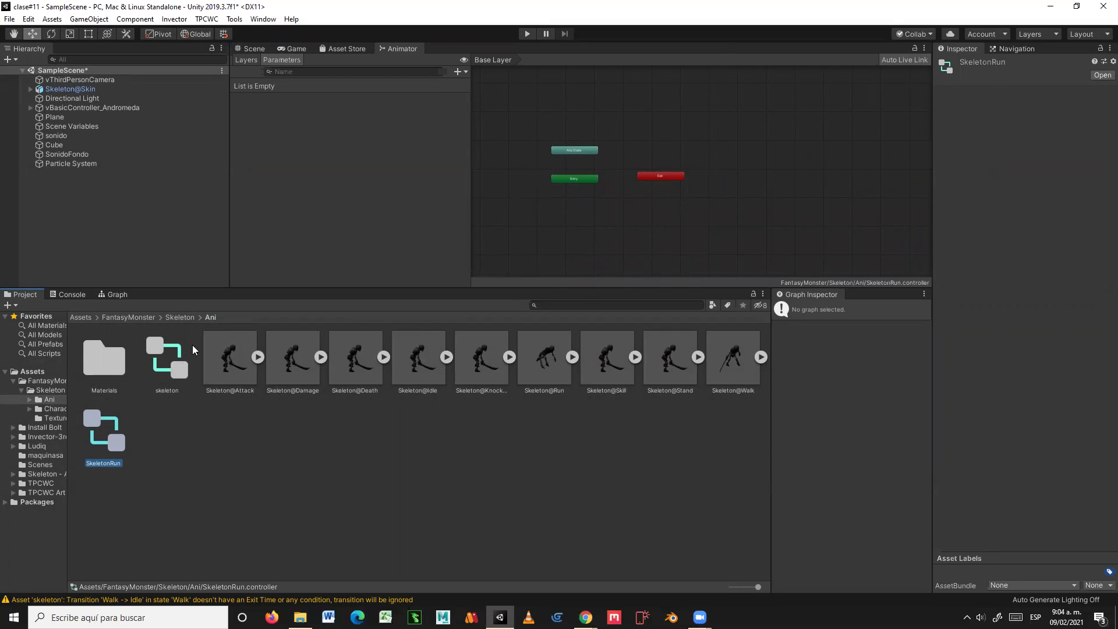
{"action": "left_click", "coordinate": [172, 362]}
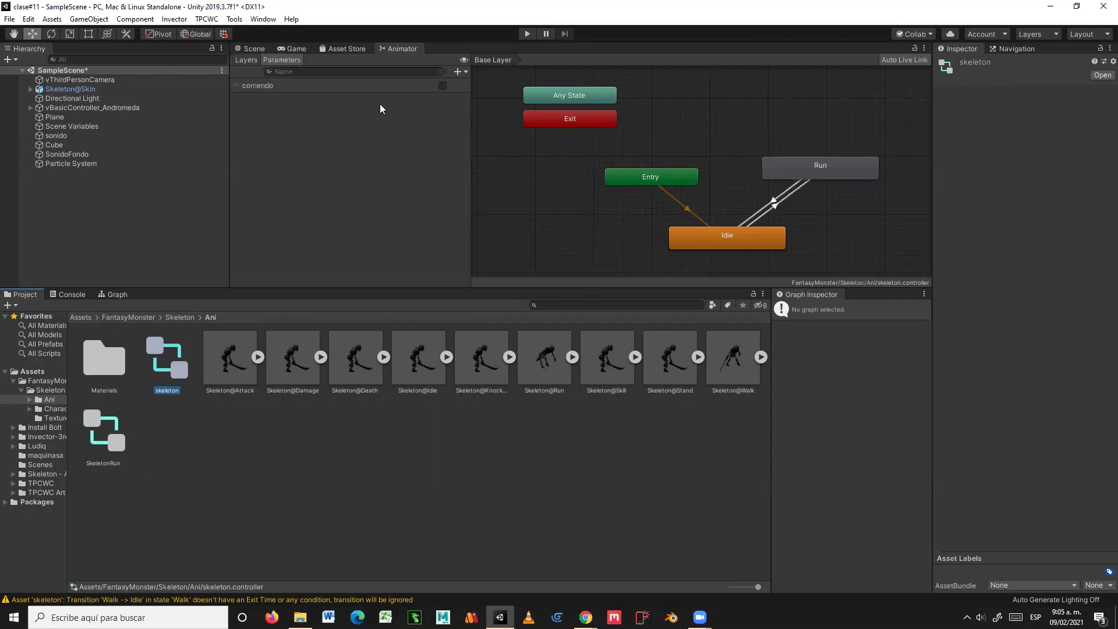
{"action": "left_click", "coordinate": [254, 50]}
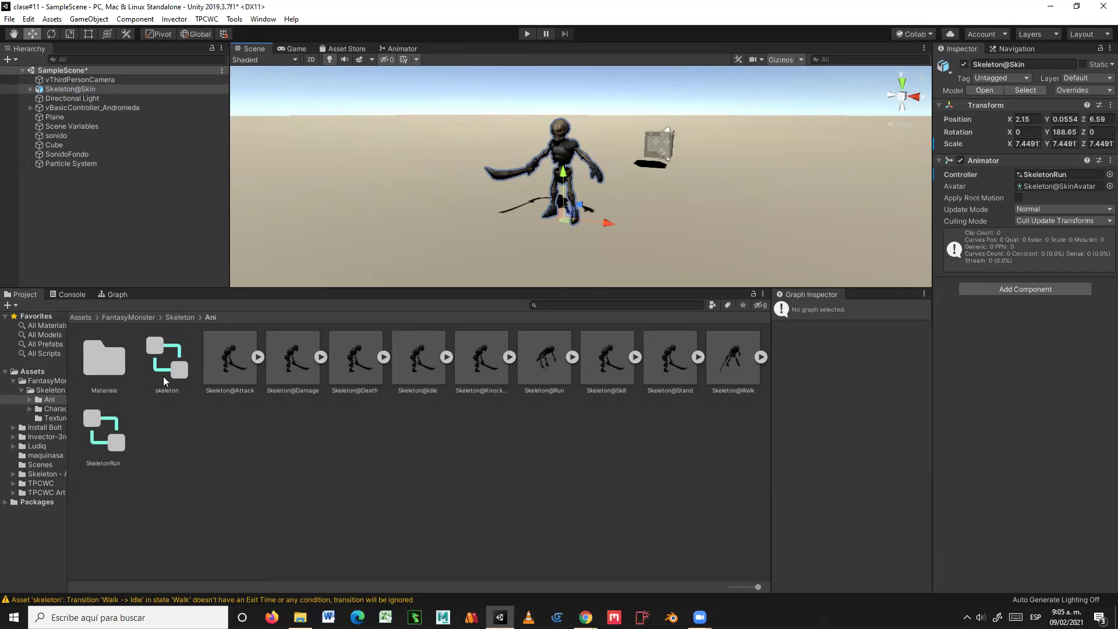
{"action": "left_click_drag", "start_coordinate": [167, 373], "coordinate": [1041, 175]}
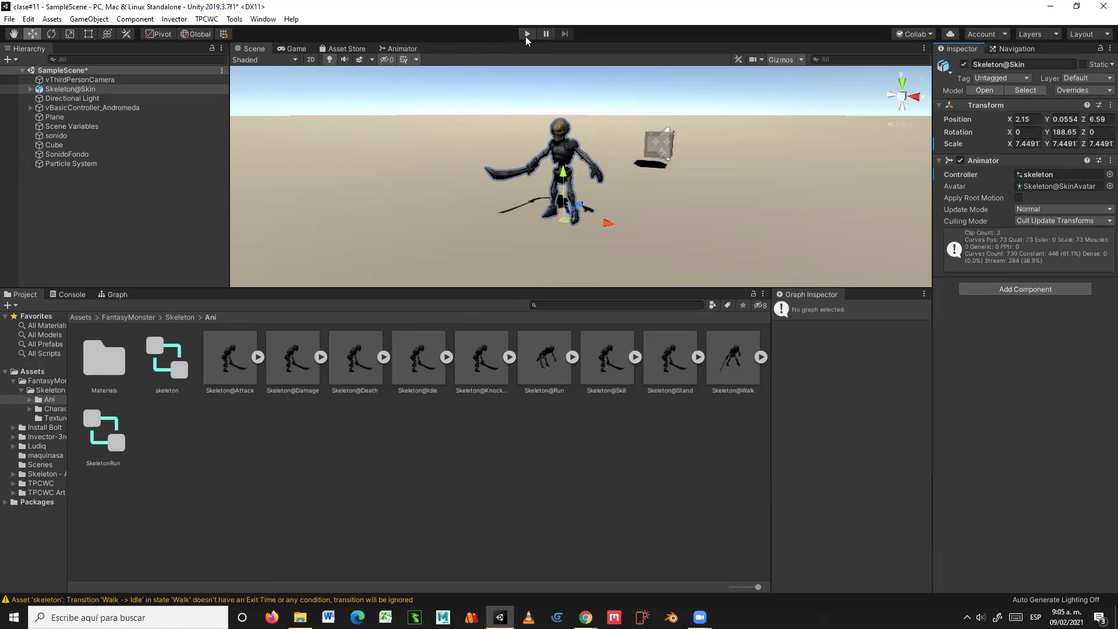
Step: Add a Bool parameter named CorrerEnemigo to the skeleton animator controller
{"action": "left_click", "coordinate": [402, 48]}
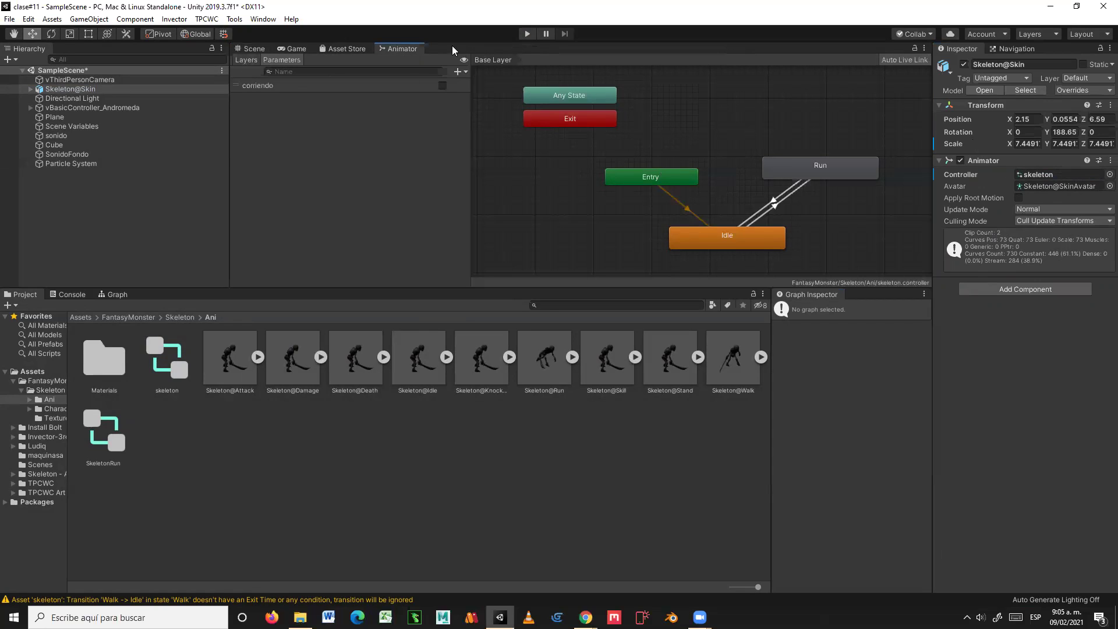
{"action": "left_click", "coordinate": [245, 60]}
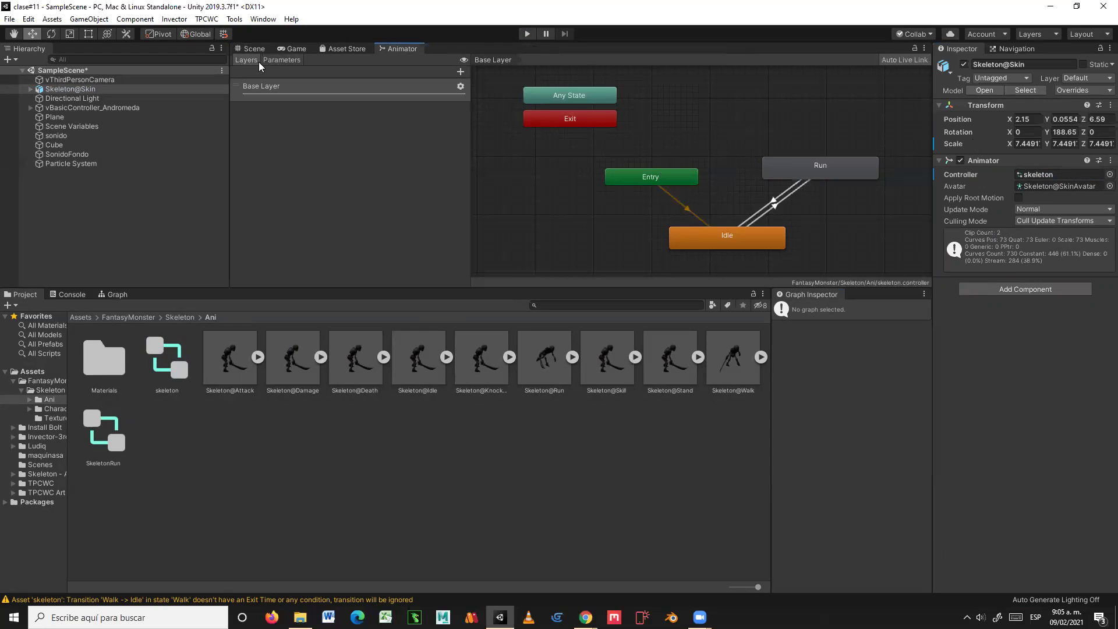
{"action": "left_click", "coordinate": [278, 60]}
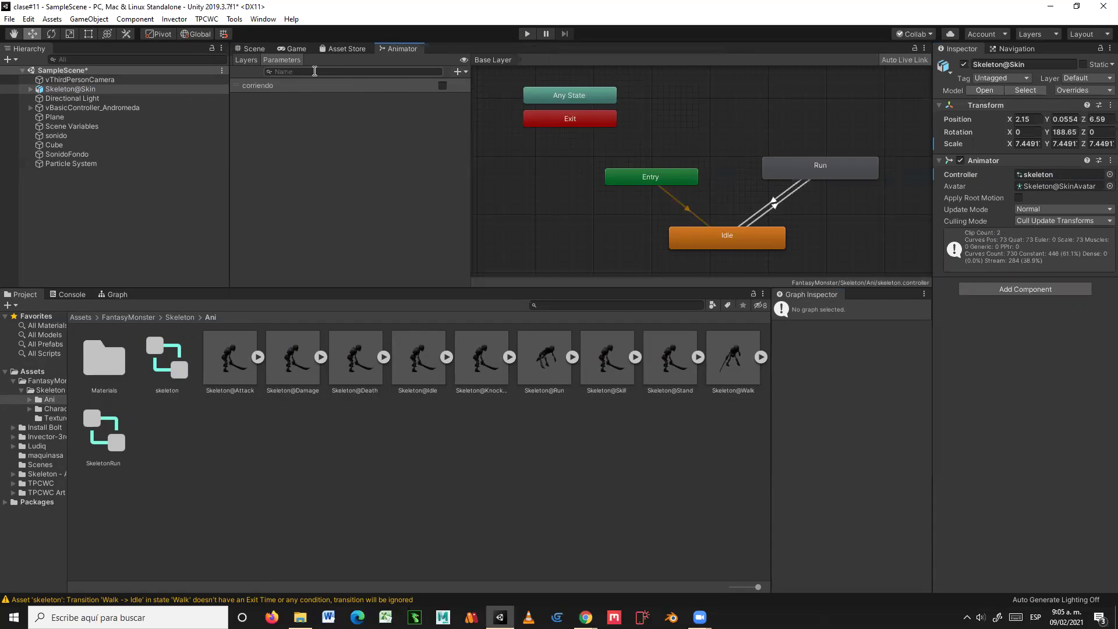
{"action": "left_click", "coordinate": [458, 71]}
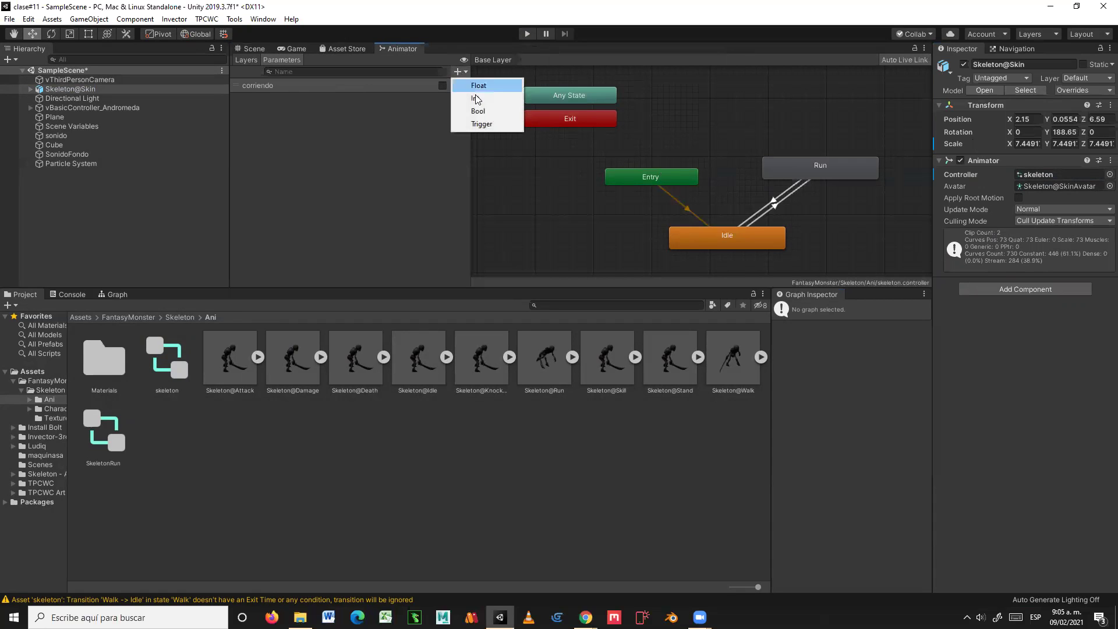
{"action": "left_click", "coordinate": [492, 111]}
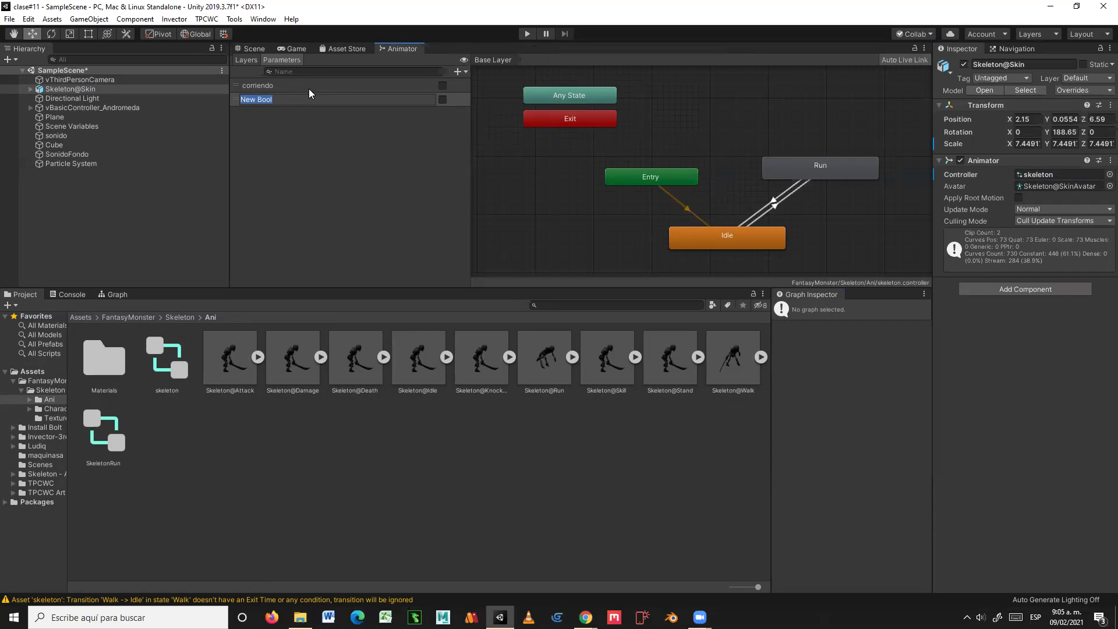
{"action": "type", "text": "CorrerEnemigo"}
{"action": "key", "text": "Return"}
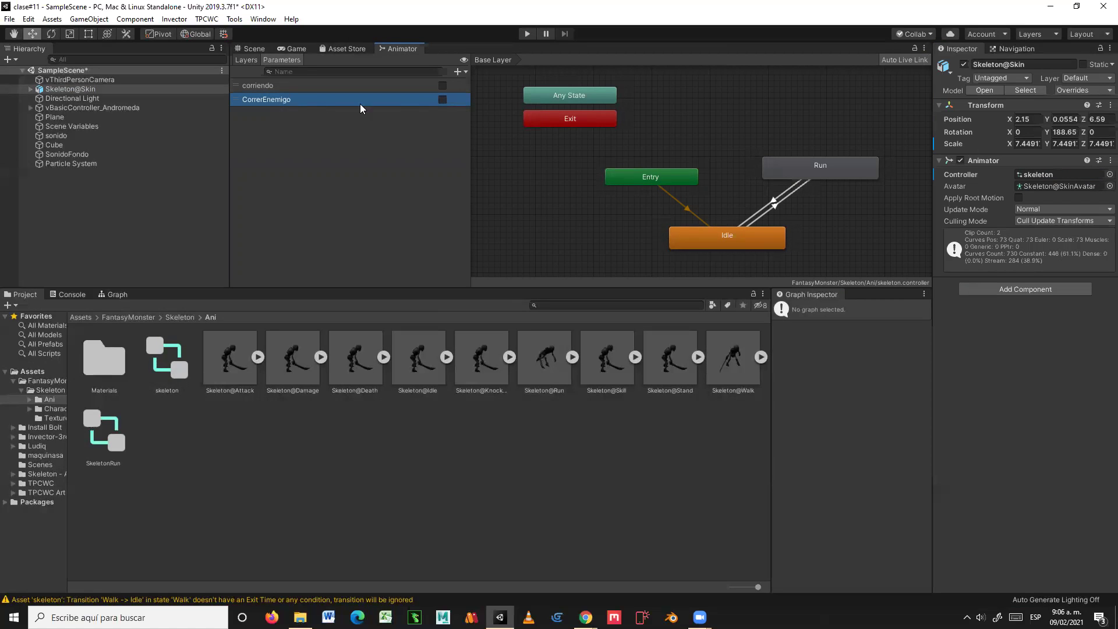
{"action": "left_click", "coordinate": [460, 71]}
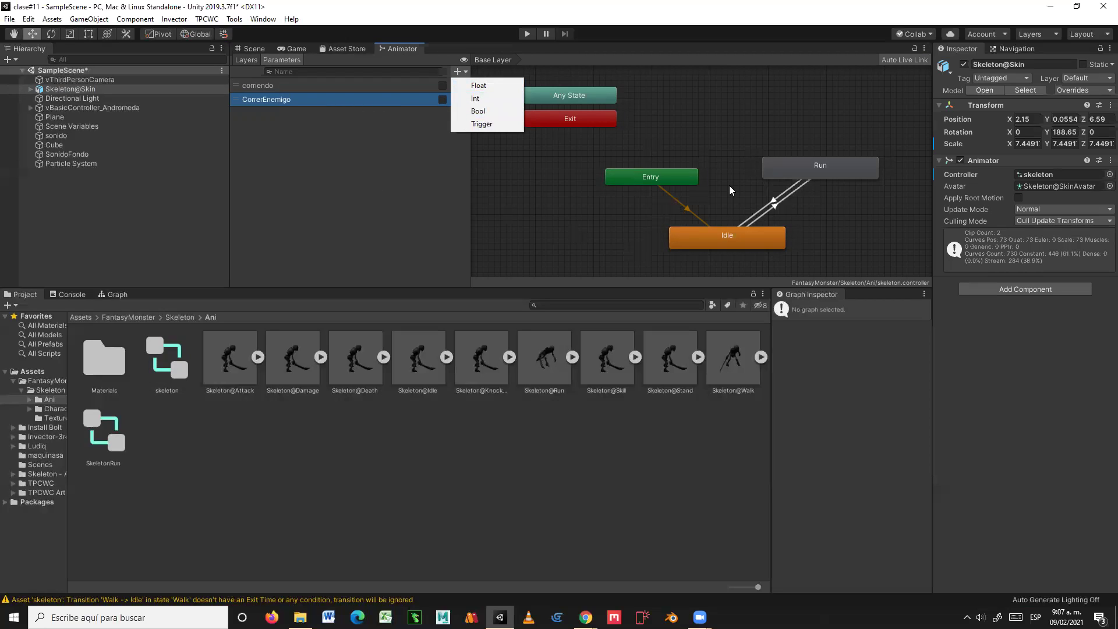
{"action": "left_click", "coordinate": [810, 204]}
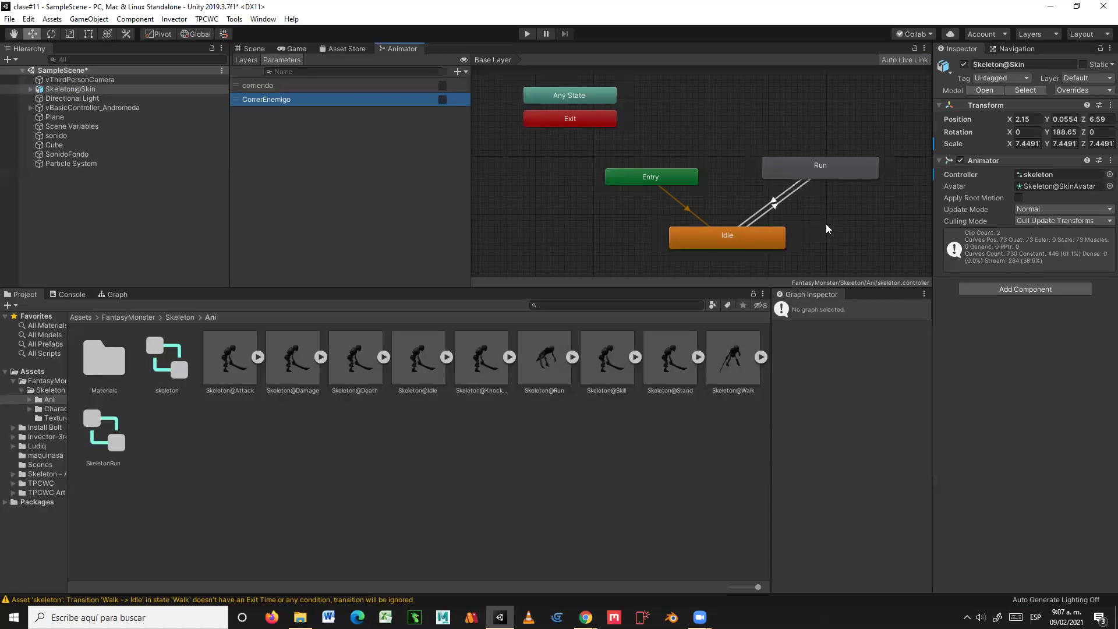
Step: Turn off Has Exit Time on the Idle to Run transition and add the condition CorrerEnemigo is true
{"action": "left_click", "coordinate": [775, 210]}
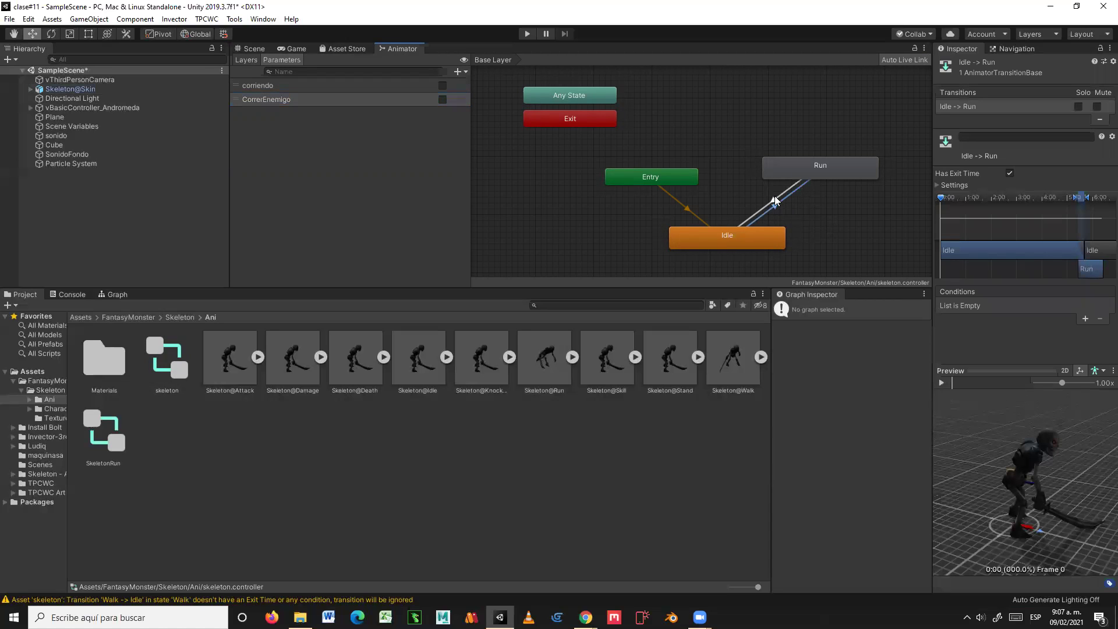
{"action": "left_click", "coordinate": [765, 209]}
{"action": "left_click", "coordinate": [777, 211]}
{"action": "left_click", "coordinate": [942, 384]}
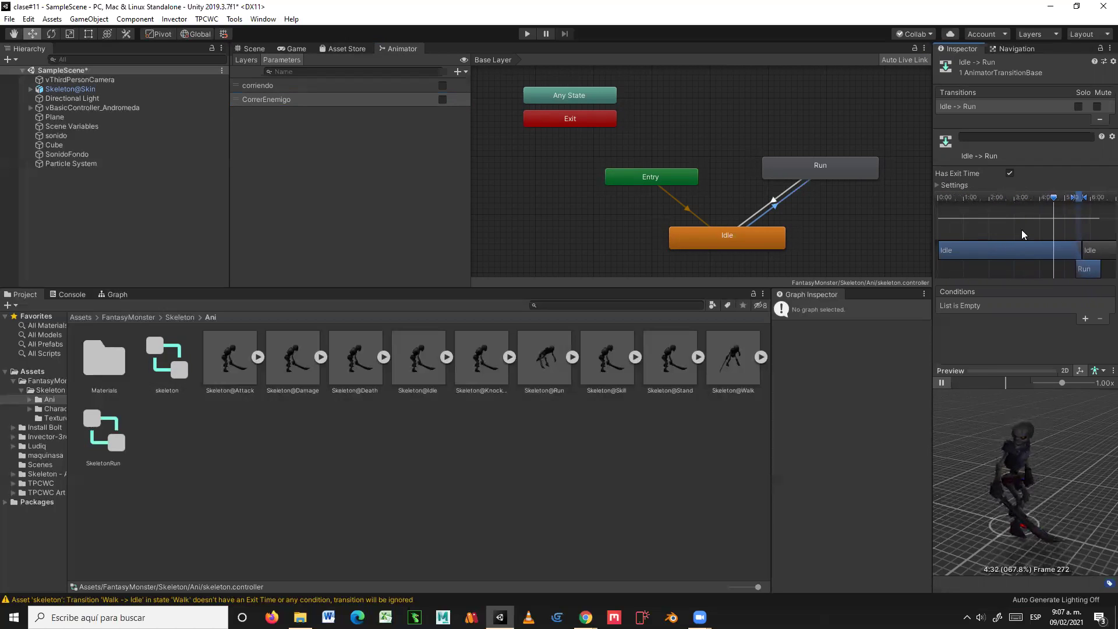
{"action": "left_click", "coordinate": [942, 382]}
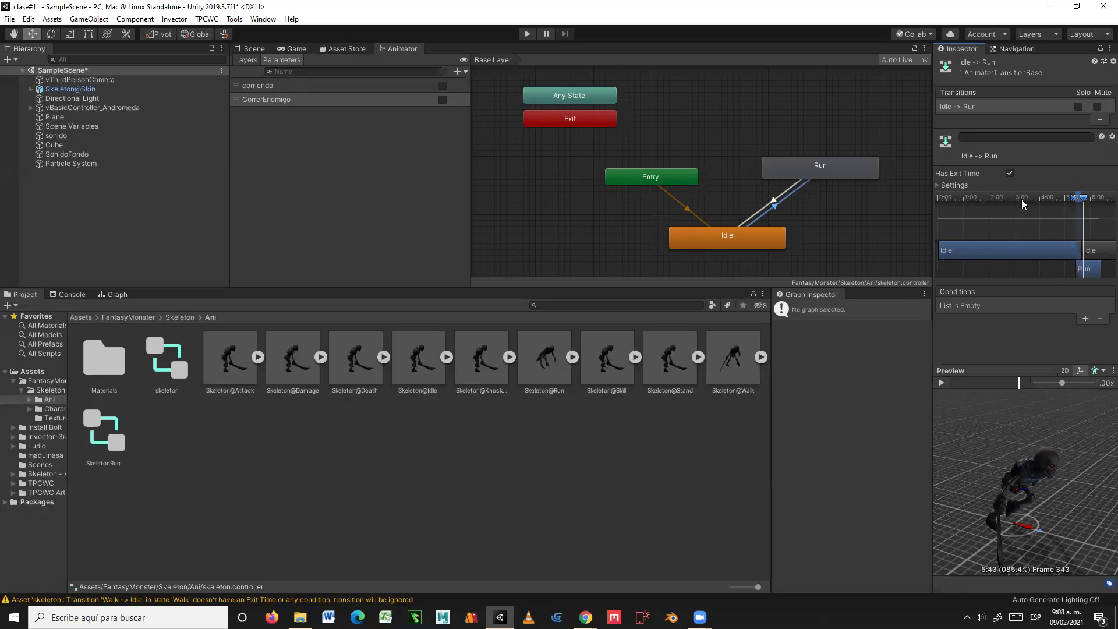
{"action": "left_click", "coordinate": [1009, 173]}
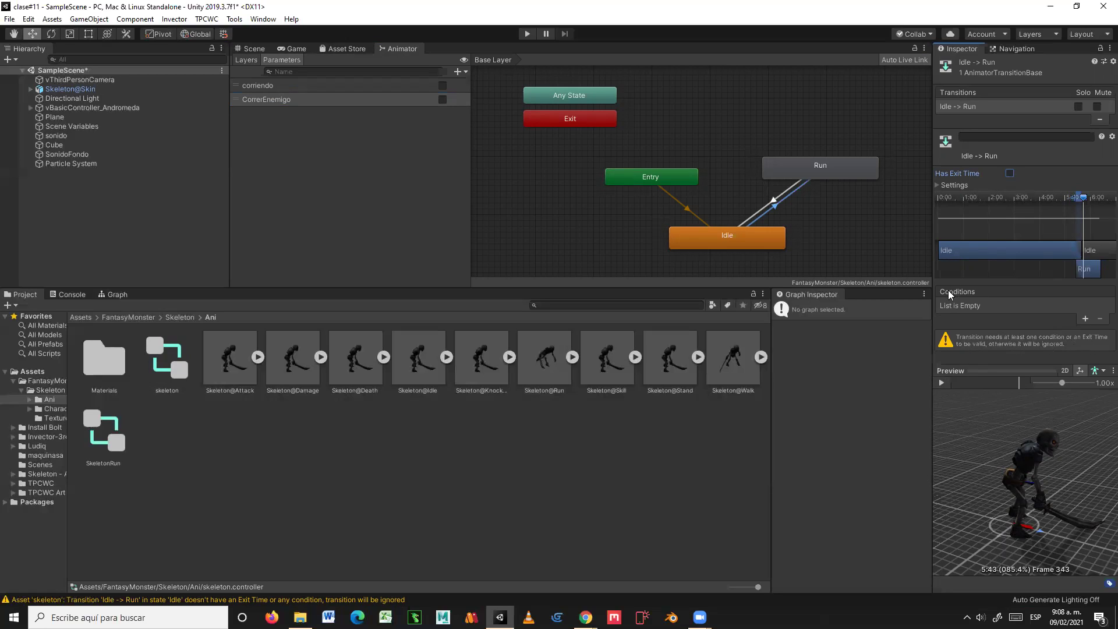
{"action": "left_click", "coordinate": [1085, 318]}
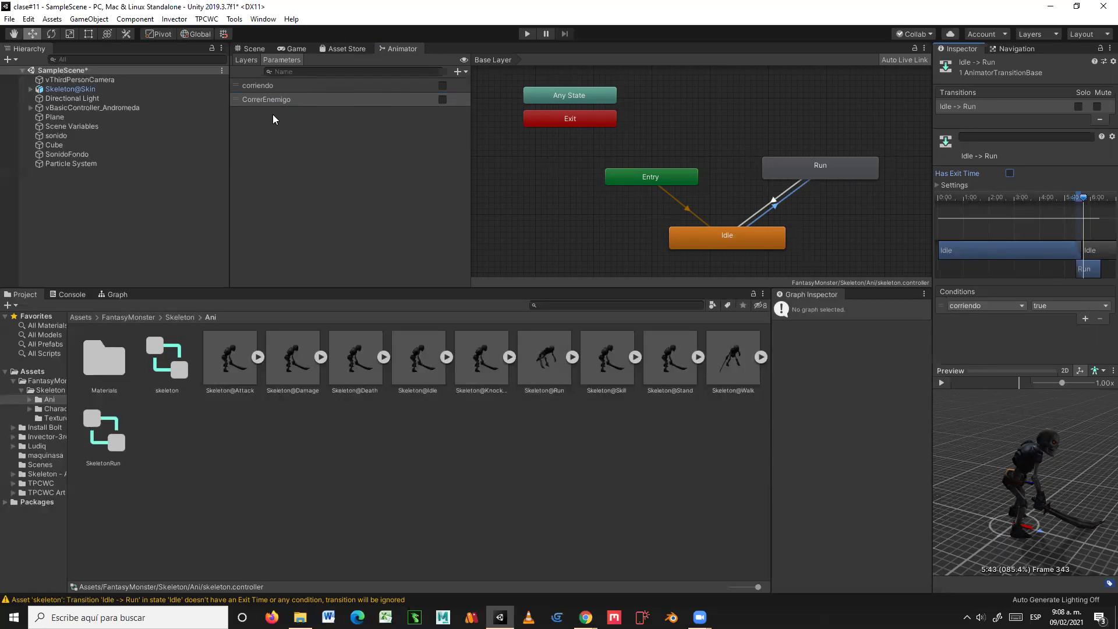
{"action": "left_click", "coordinate": [1018, 306]}
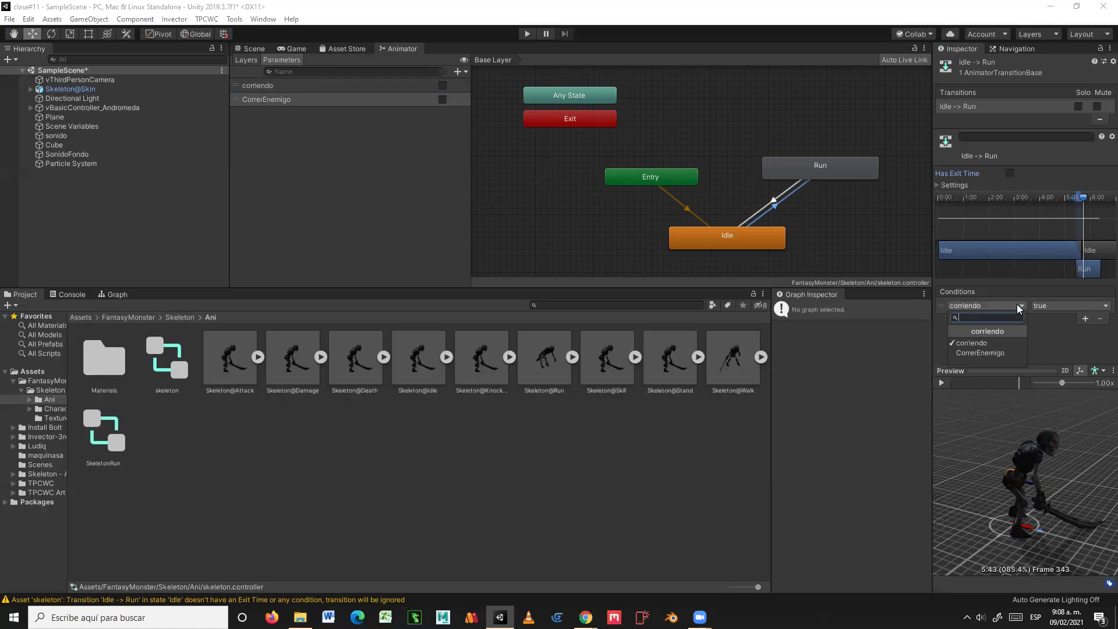
{"action": "left_click", "coordinate": [971, 354]}
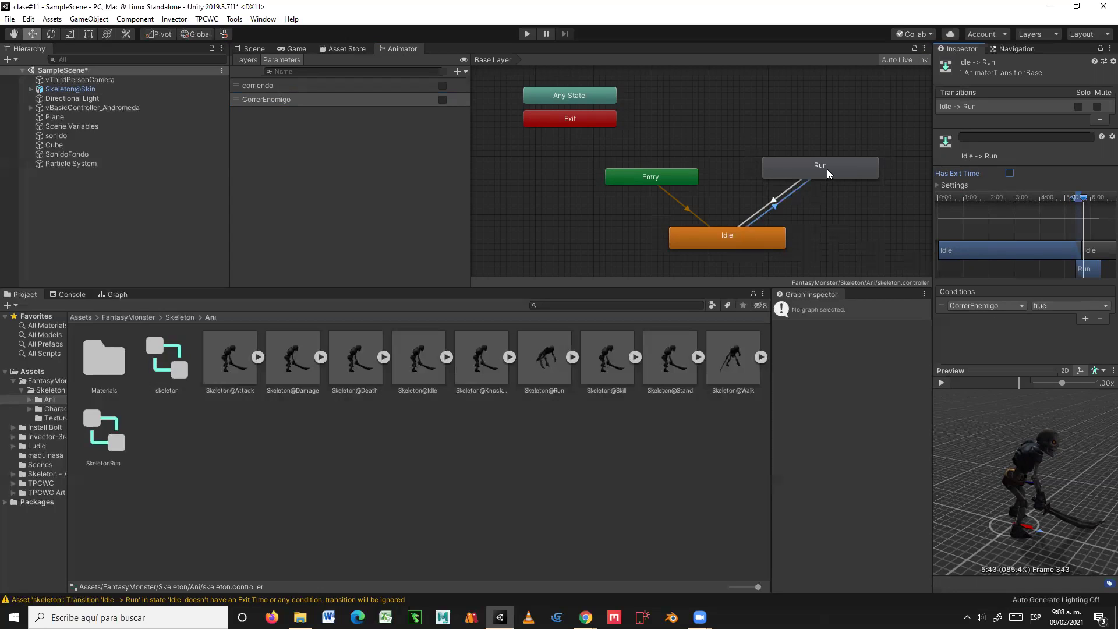
Step: Turn off Has Exit Time on the Run to Idle transition and add the condition CorrerEnemigo is false
{"action": "left_click", "coordinate": [778, 203]}
{"action": "left_click", "coordinate": [1010, 174]}
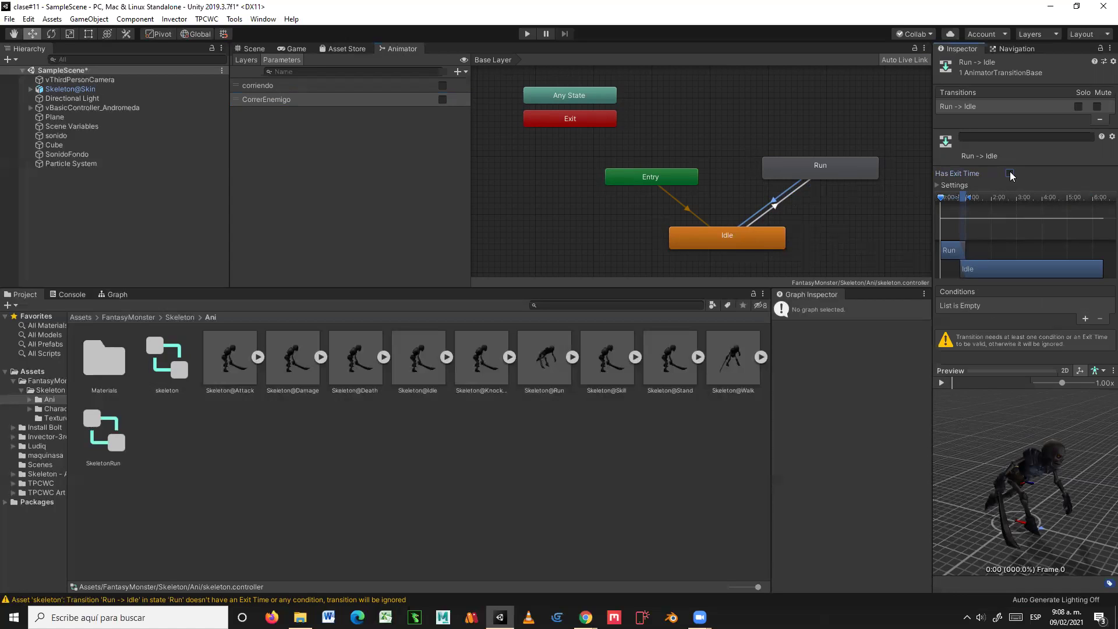
{"action": "left_click", "coordinate": [1086, 315]}
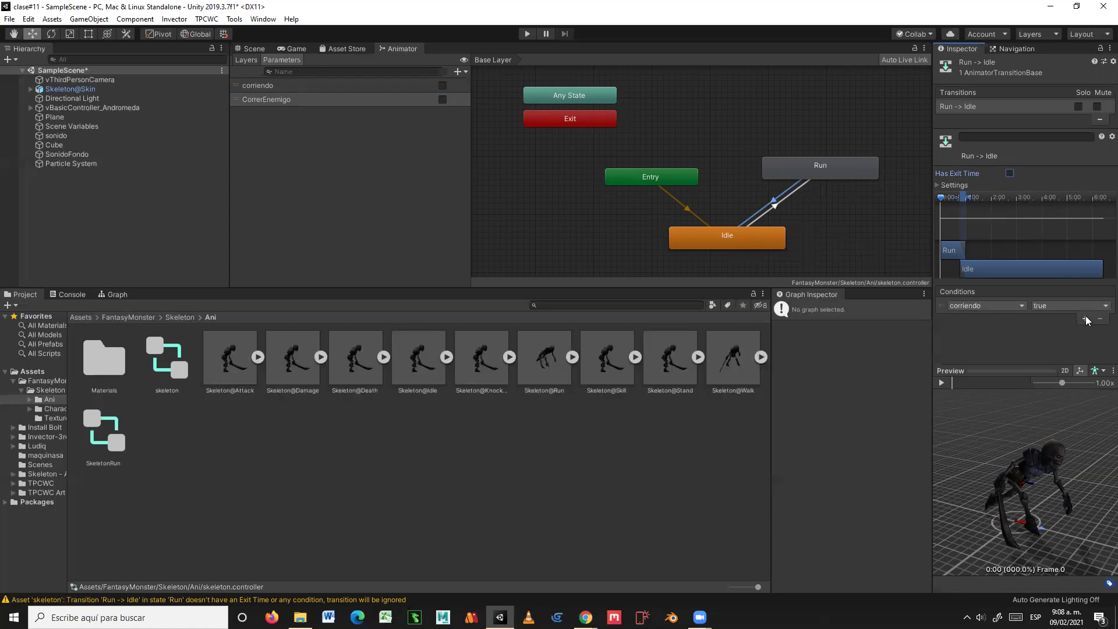
{"action": "left_click", "coordinate": [1012, 305]}
{"action": "left_click", "coordinate": [992, 352]}
{"action": "left_click", "coordinate": [1040, 305]}
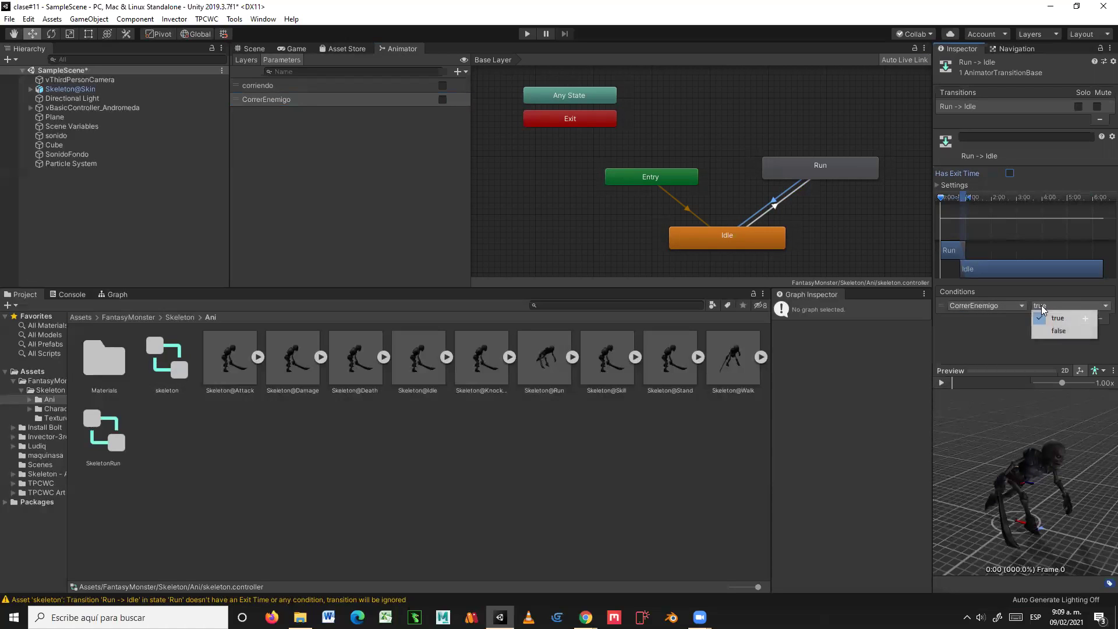
{"action": "left_click", "coordinate": [1062, 329]}
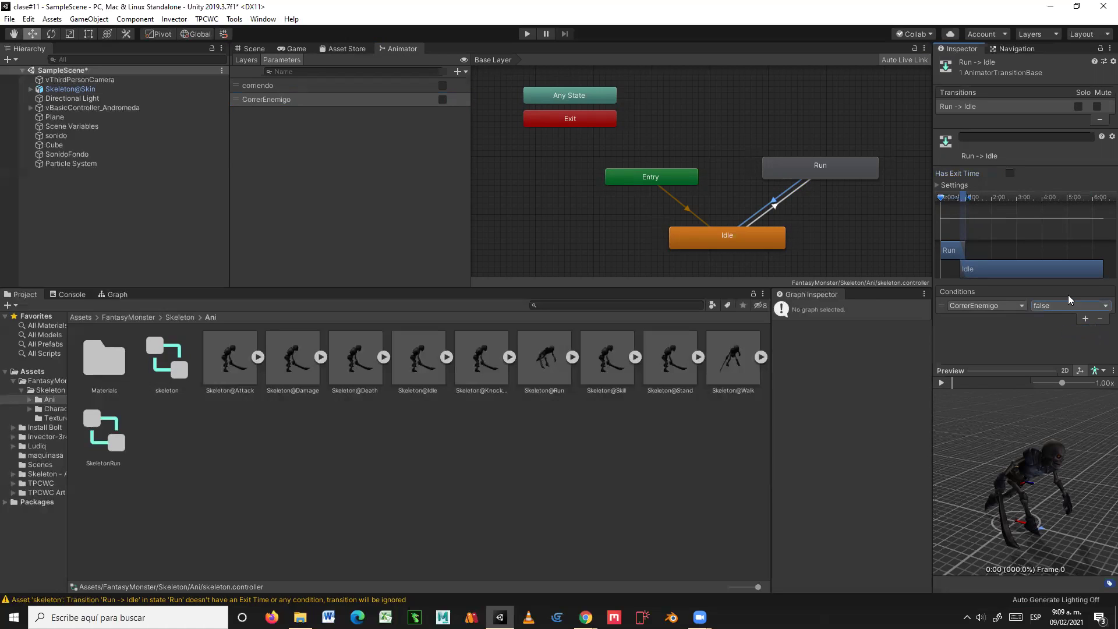
Step: Test the skeleton's animation by running and stopping the game, and check the Loop Time setting of the Skeleton@Idle clip
{"action": "left_click", "coordinate": [525, 33]}
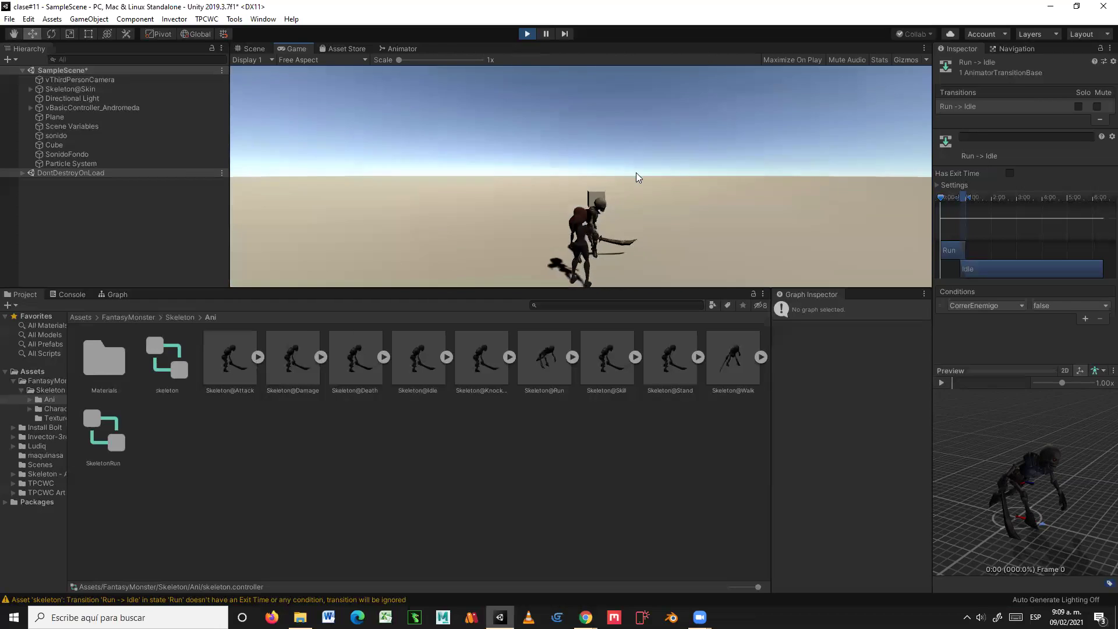
{"action": "left_click", "coordinate": [527, 34]}
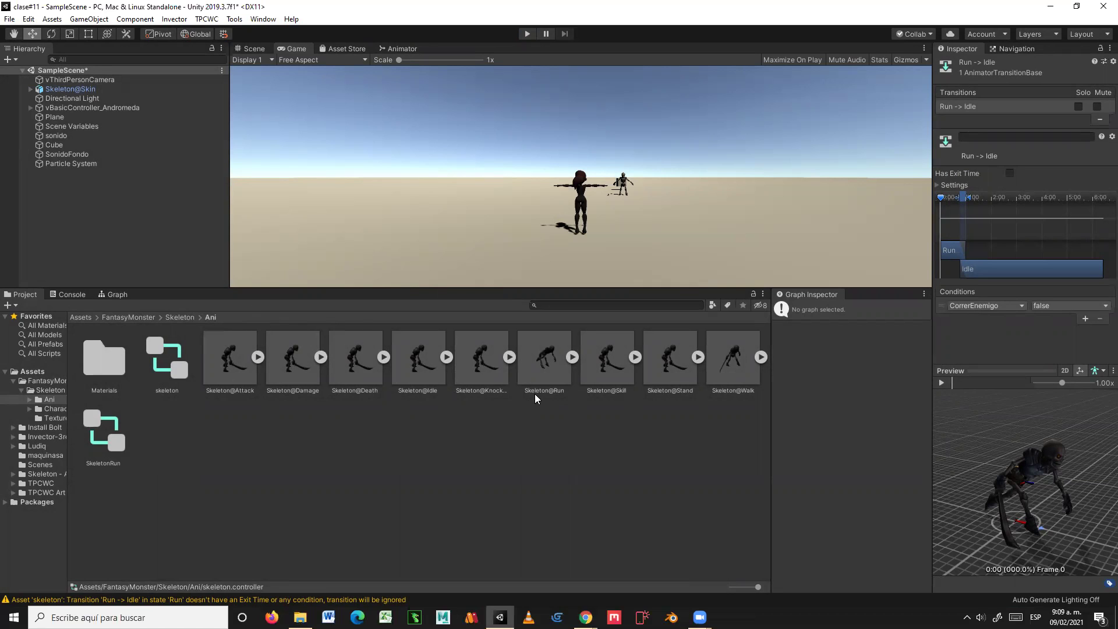
{"action": "left_click", "coordinate": [415, 364]}
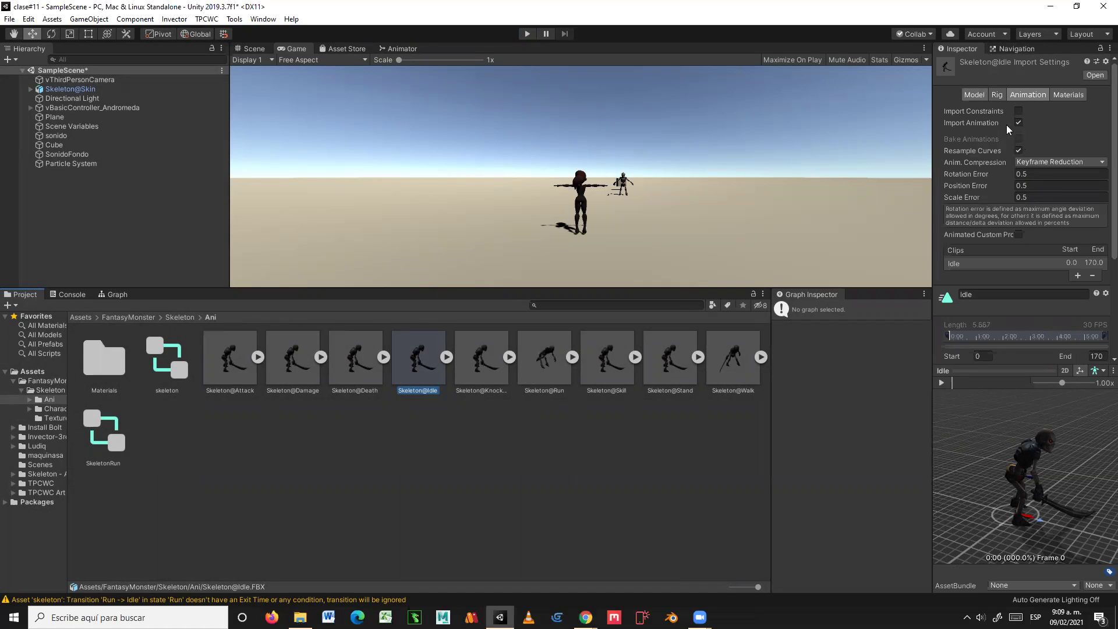
{"action": "scroll", "coordinate": [1039, 167], "scroll_direction": "down", "scroll_amount": 5}
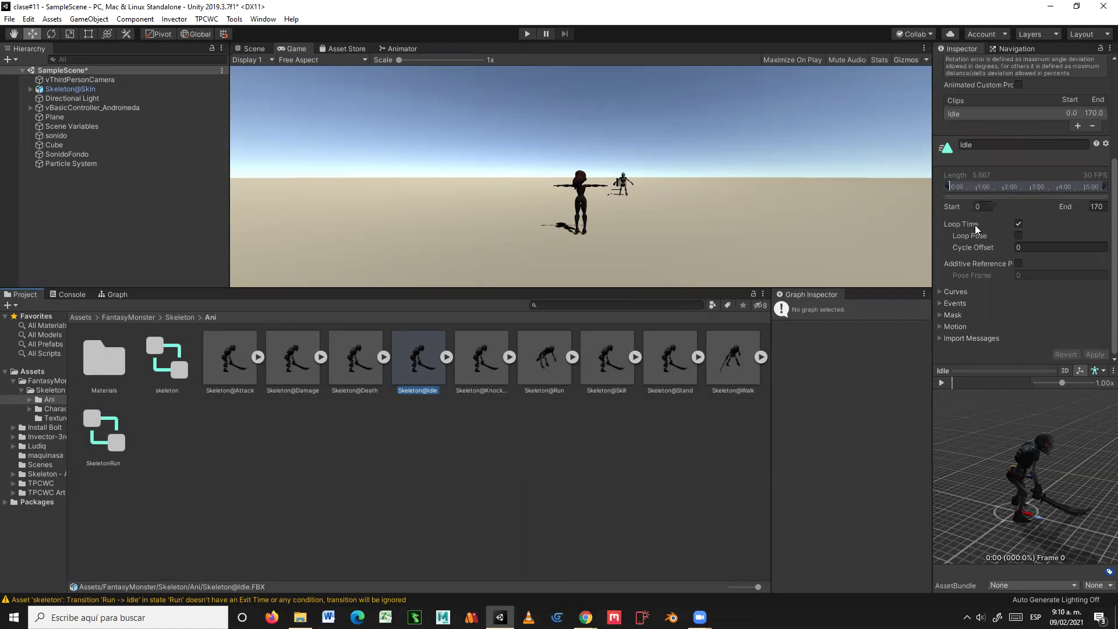
{"action": "left_click", "coordinate": [1018, 224]}
{"action": "left_click", "coordinate": [1018, 224]}
Step: Enable Loop Time for the Skeleton@Run clip and start the game, applying the pending import settings
{"action": "left_click", "coordinate": [552, 359]}
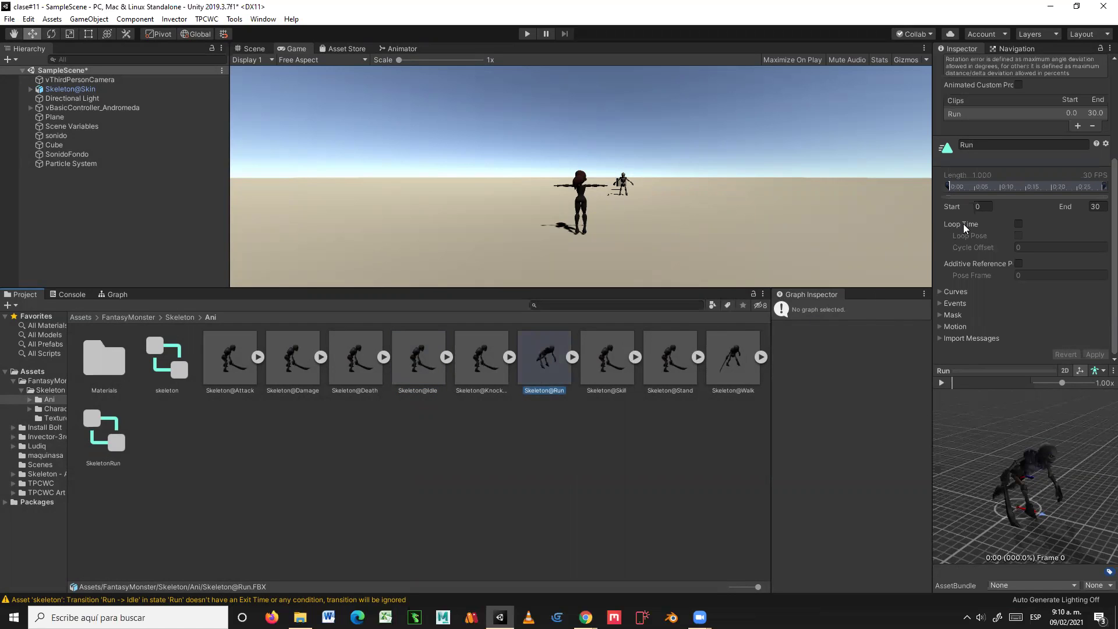
{"action": "left_click", "coordinate": [1018, 225]}
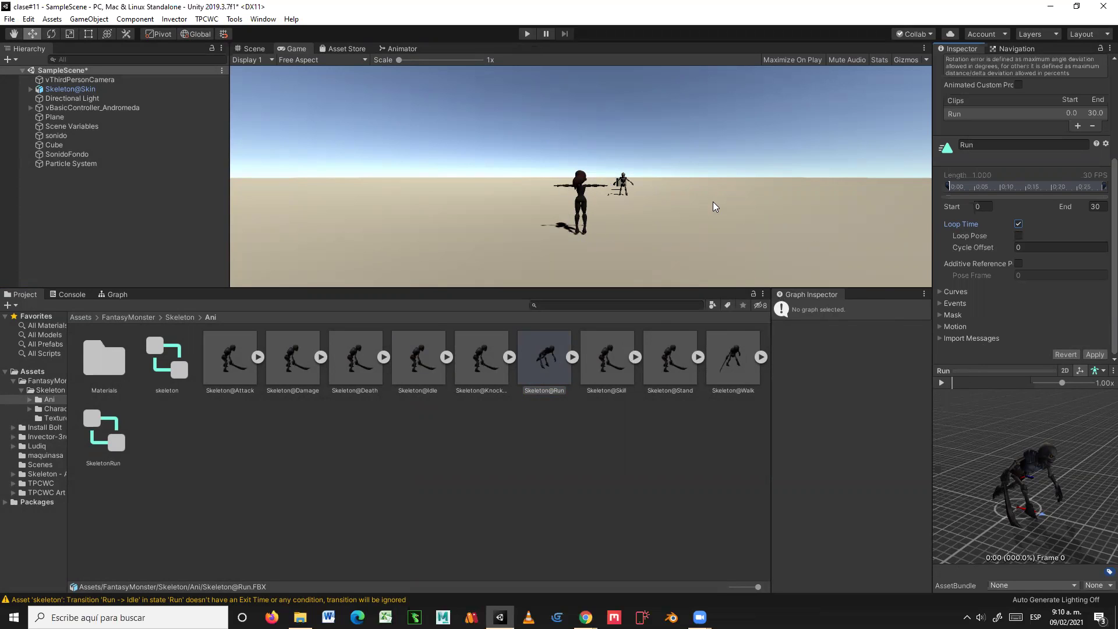
{"action": "left_click", "coordinate": [527, 33]}
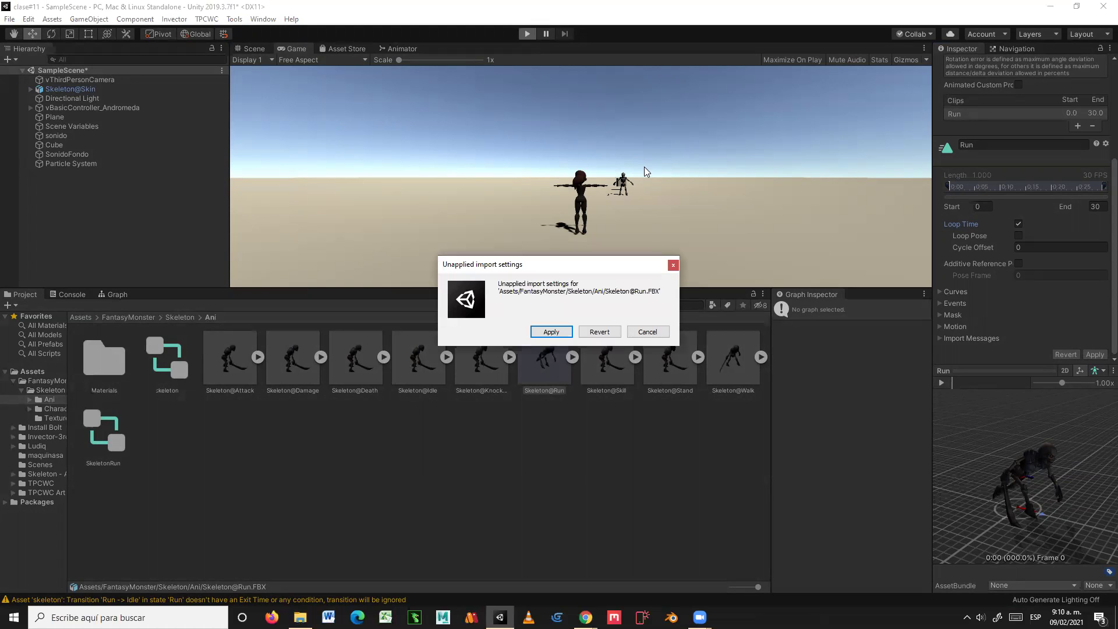
{"action": "left_click", "coordinate": [550, 332]}
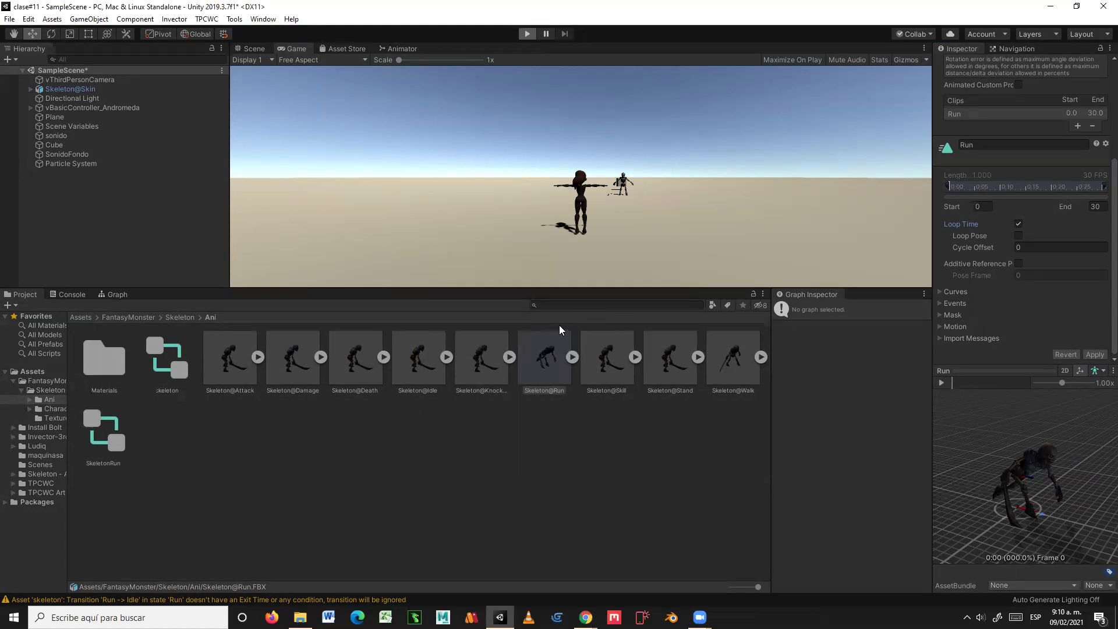